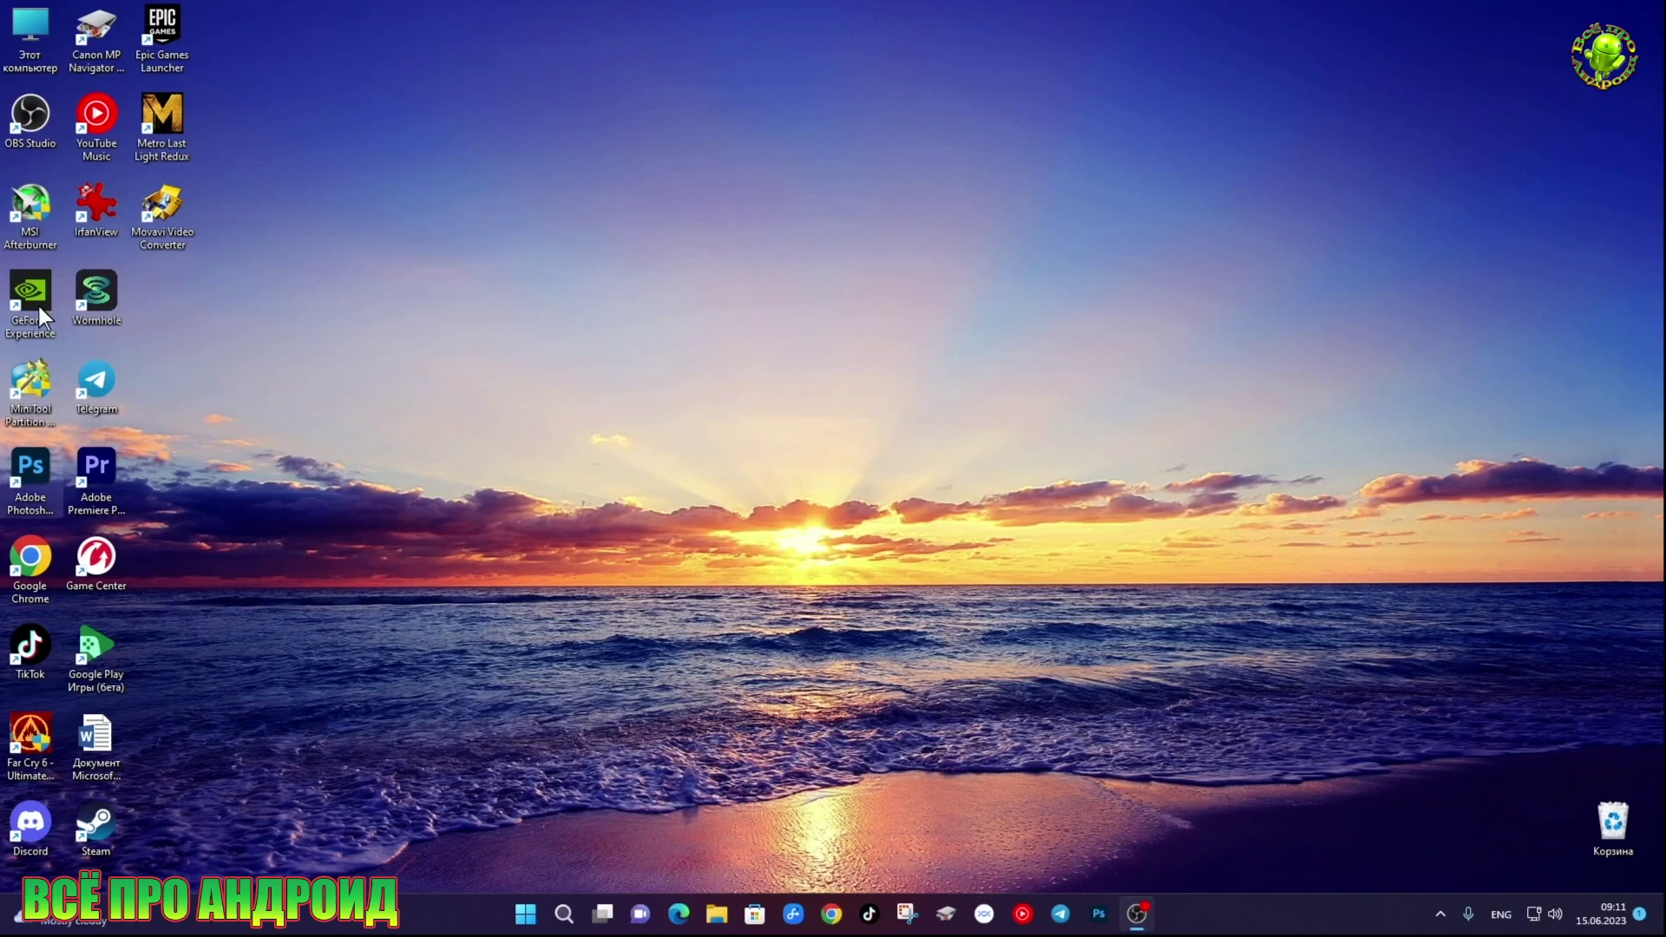
Browse from This PC to the WORK (D:) drive and open the scrcpy-win64-v2.0 folder
double_click(40, 45)
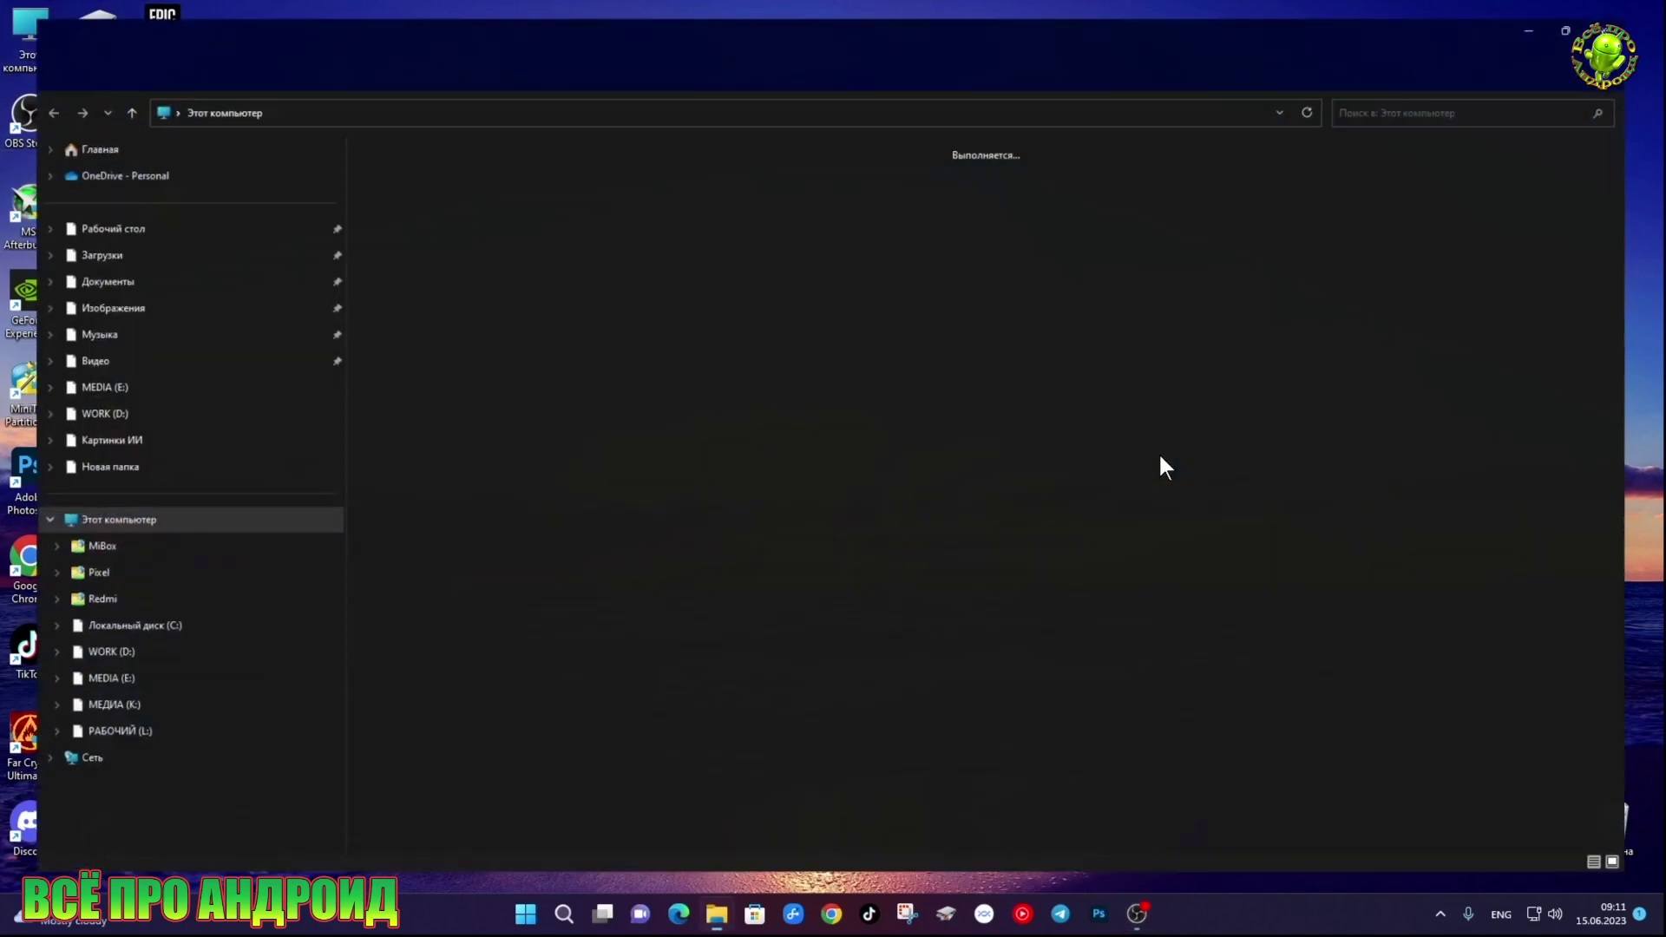
double_click(691, 192)
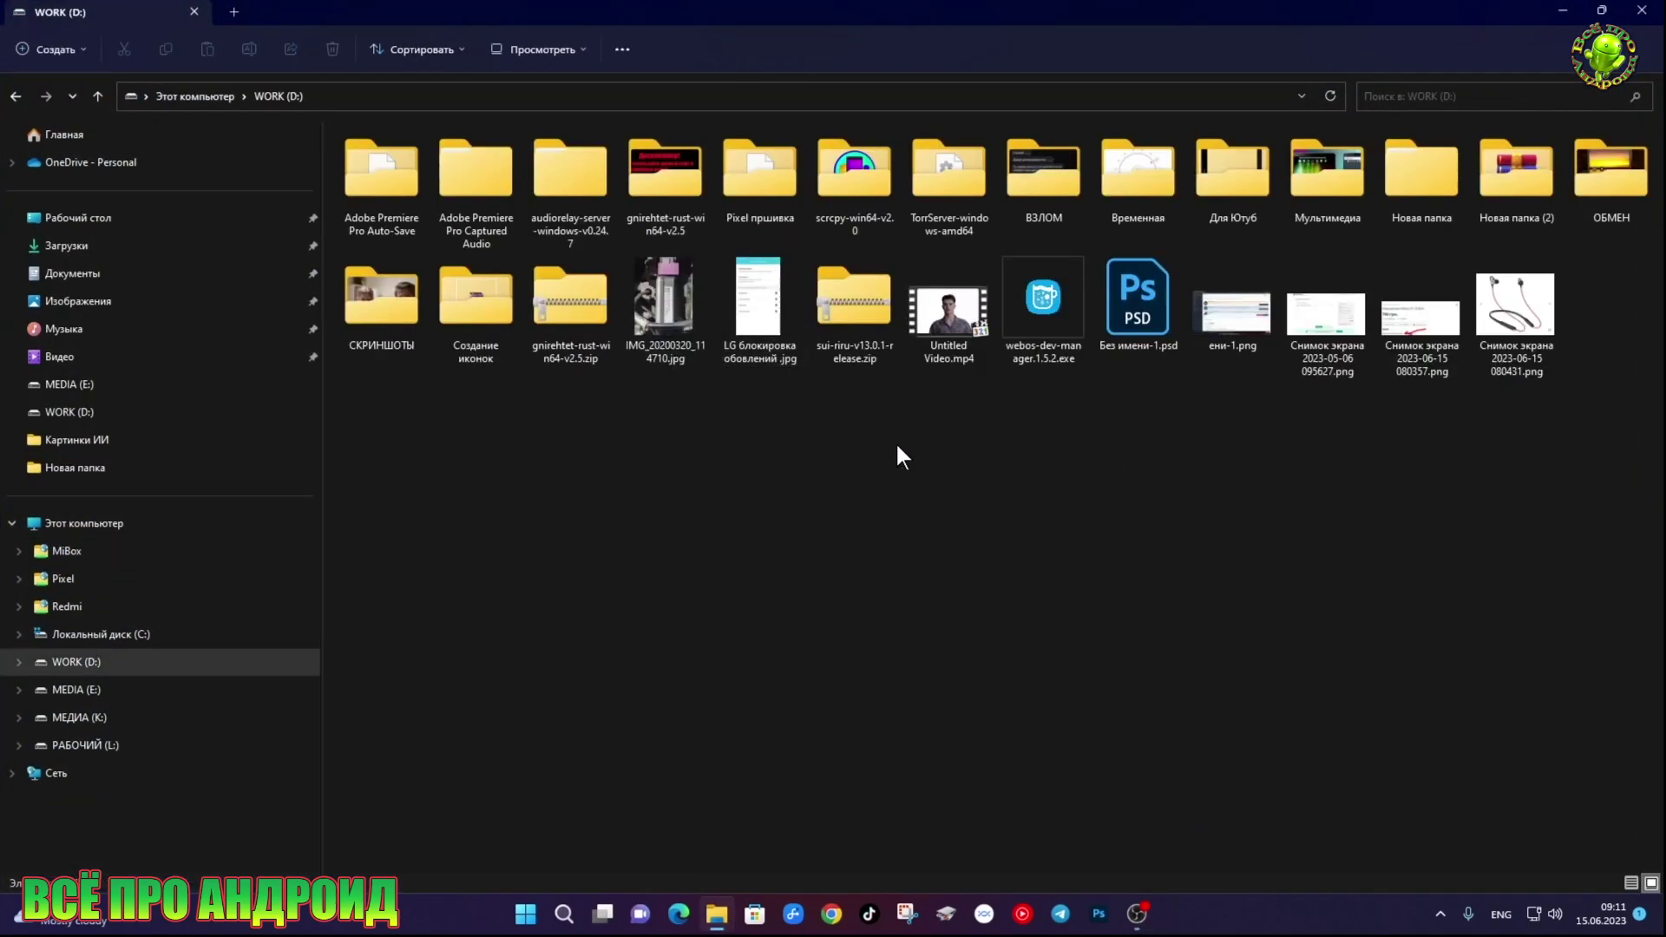
double_click(851, 213)
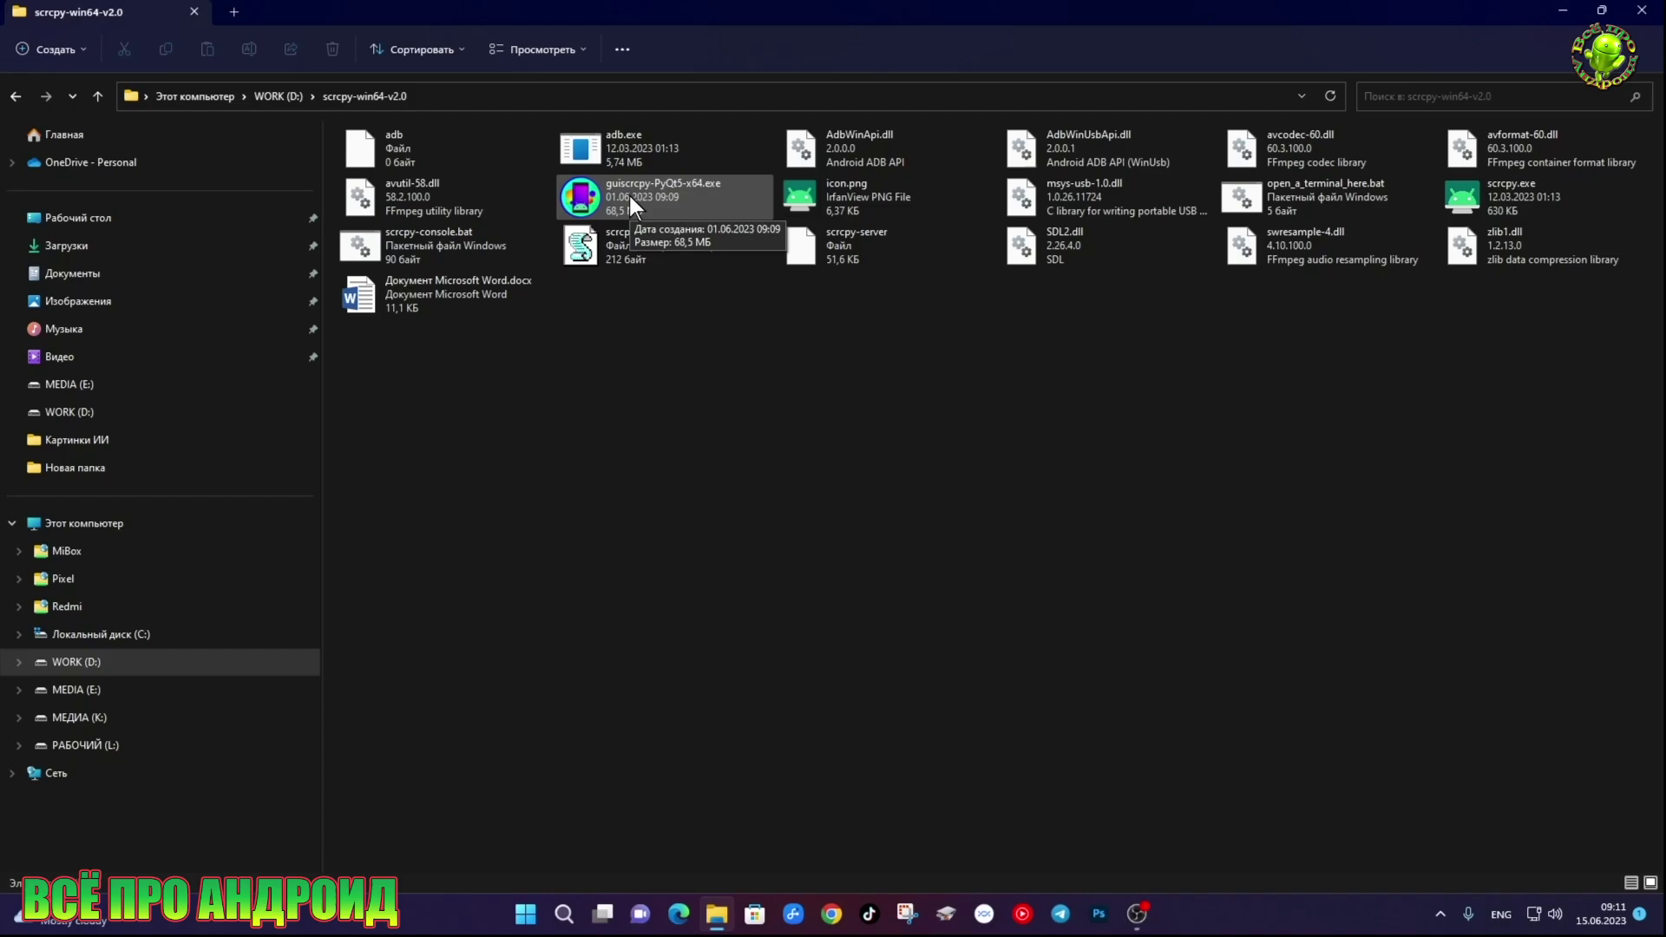
Launch guiscrcpy-PyQt5-x64.exe and set D:/scrcpy-win64-v2.0/scrcpy-server as the server file
double_click(629, 195)
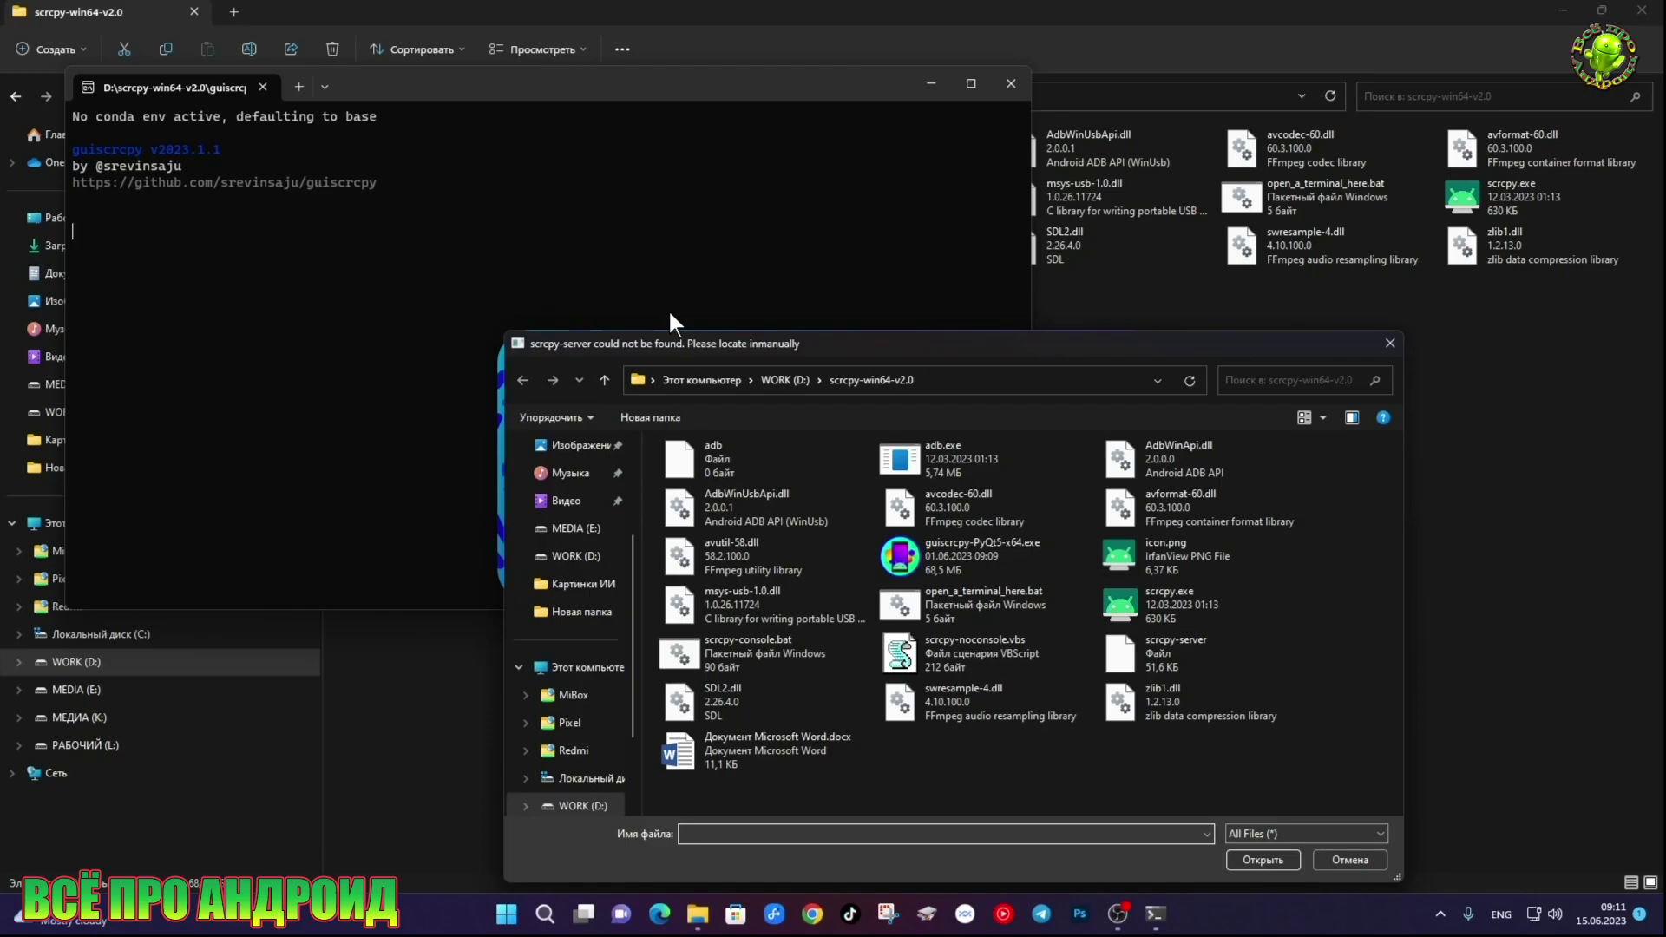
click(1185, 650)
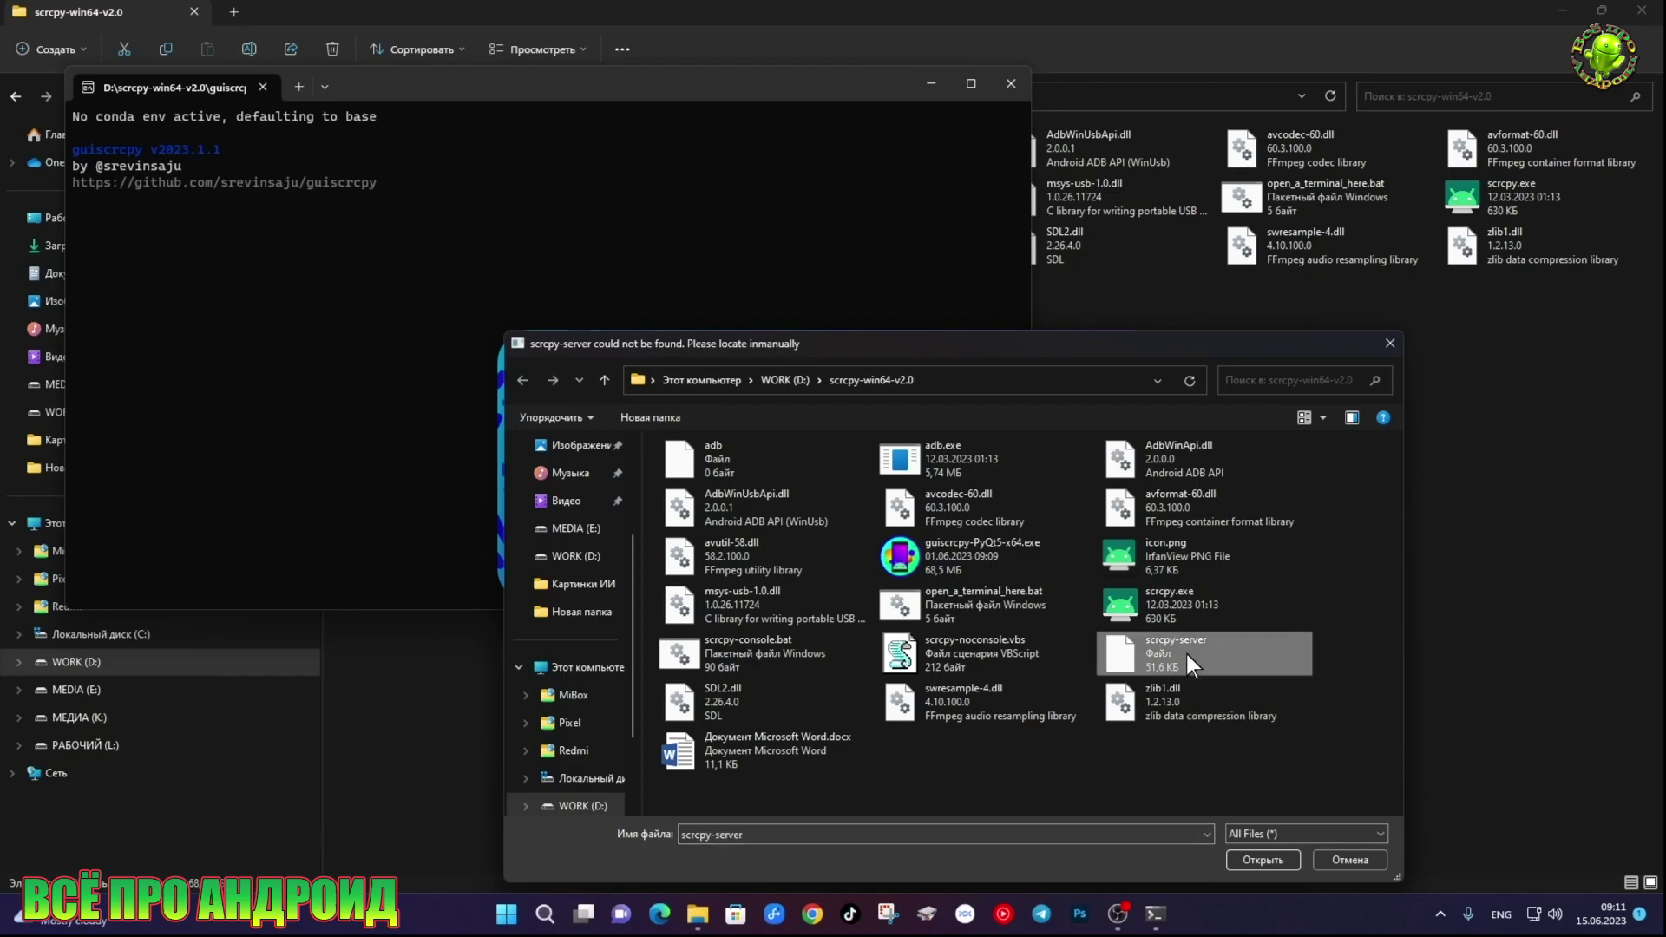
click(1256, 858)
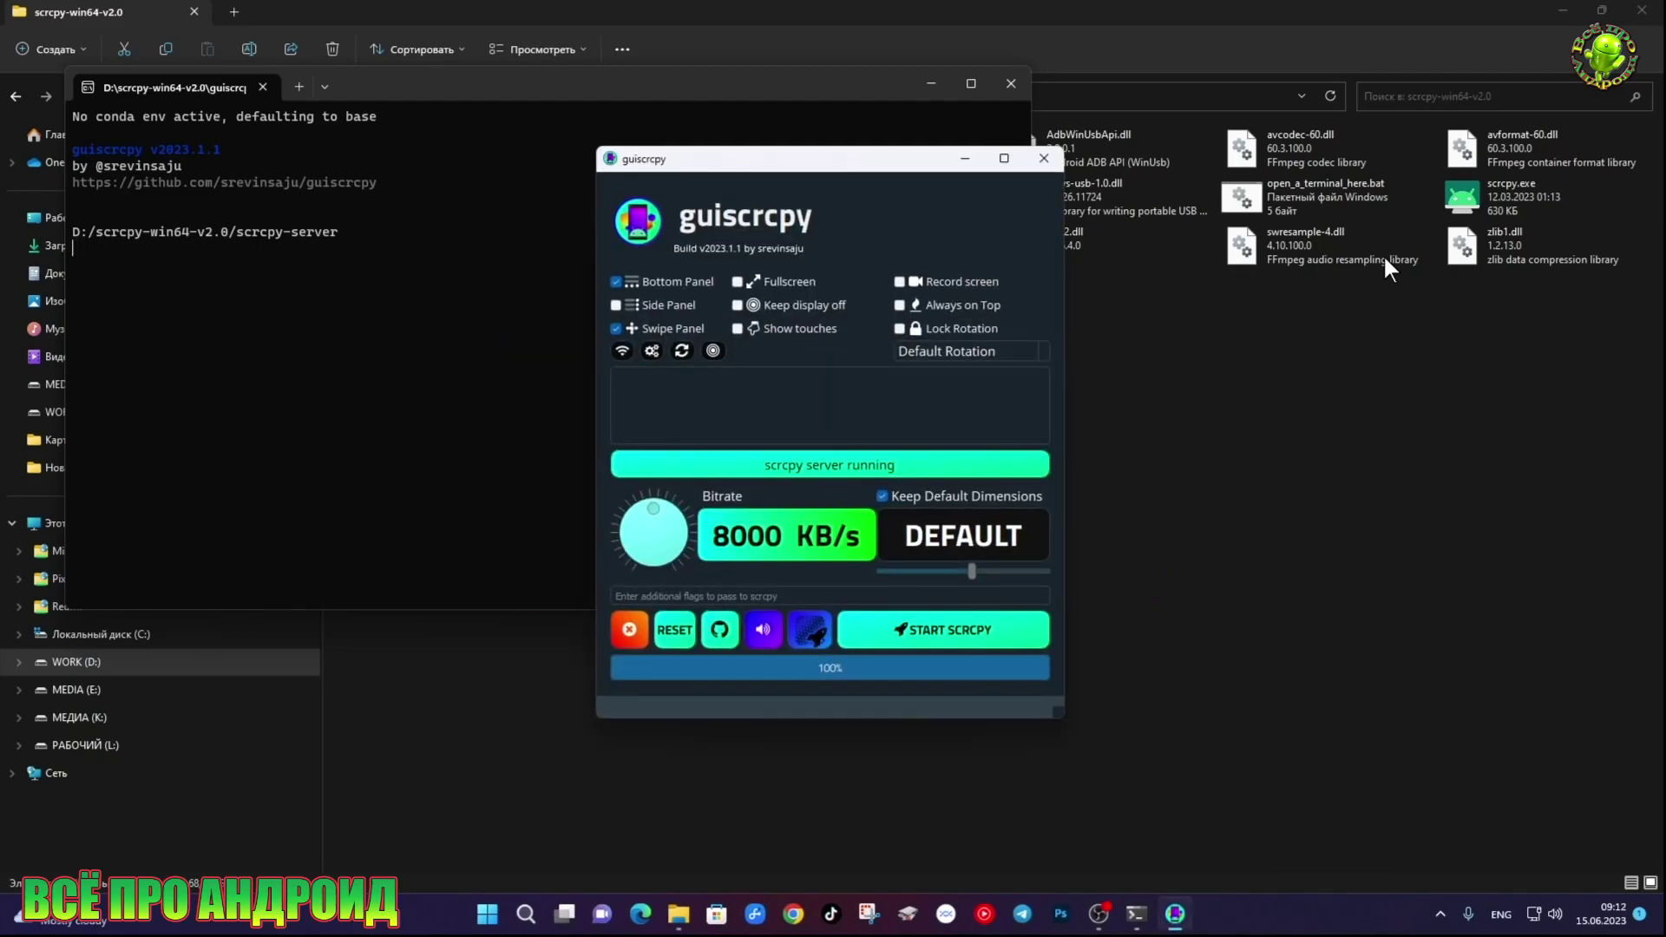
Minimize the console, close guiscrcpy, relaunch it, and close the app with its console
click(931, 83)
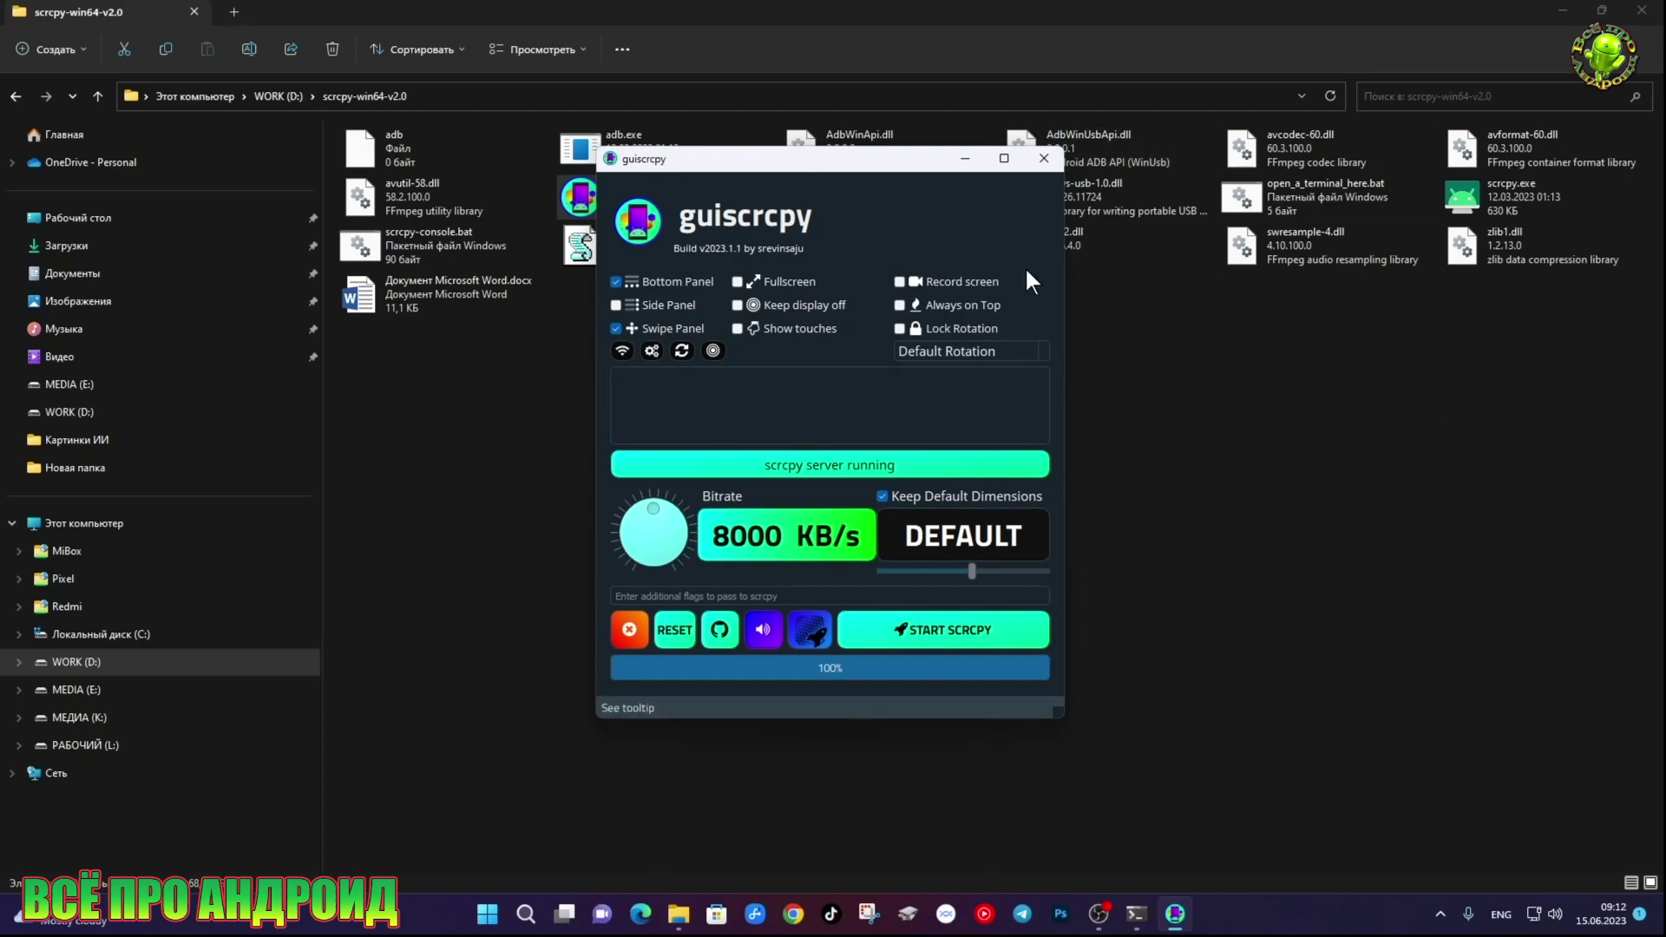
click(1044, 158)
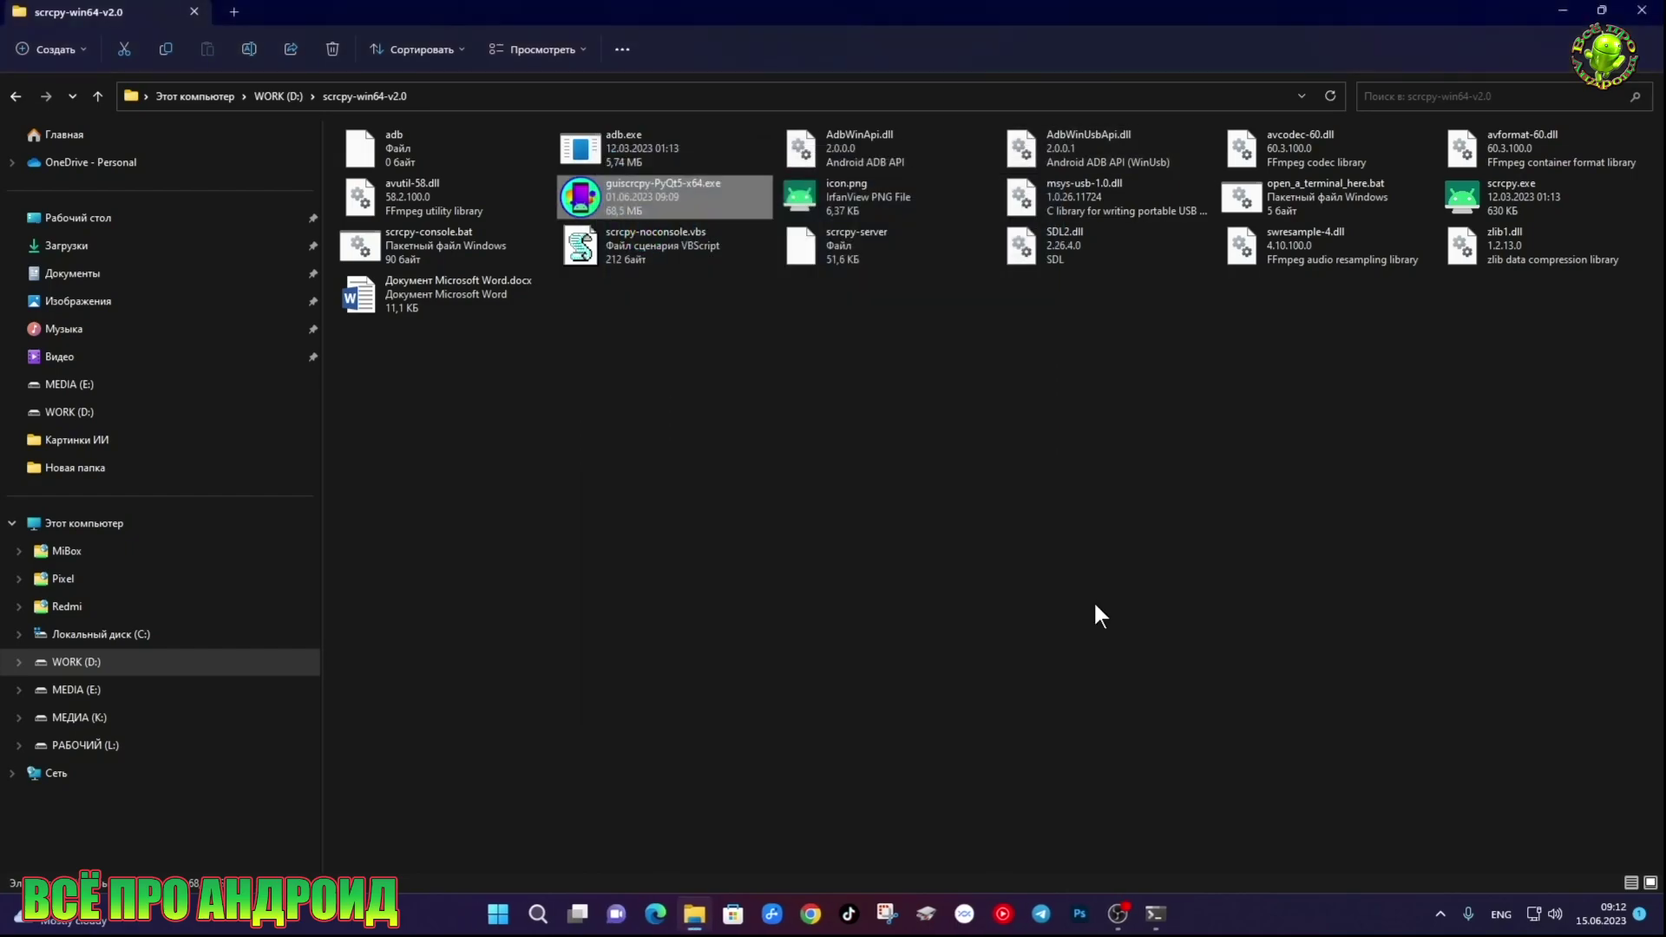
double_click(695, 191)
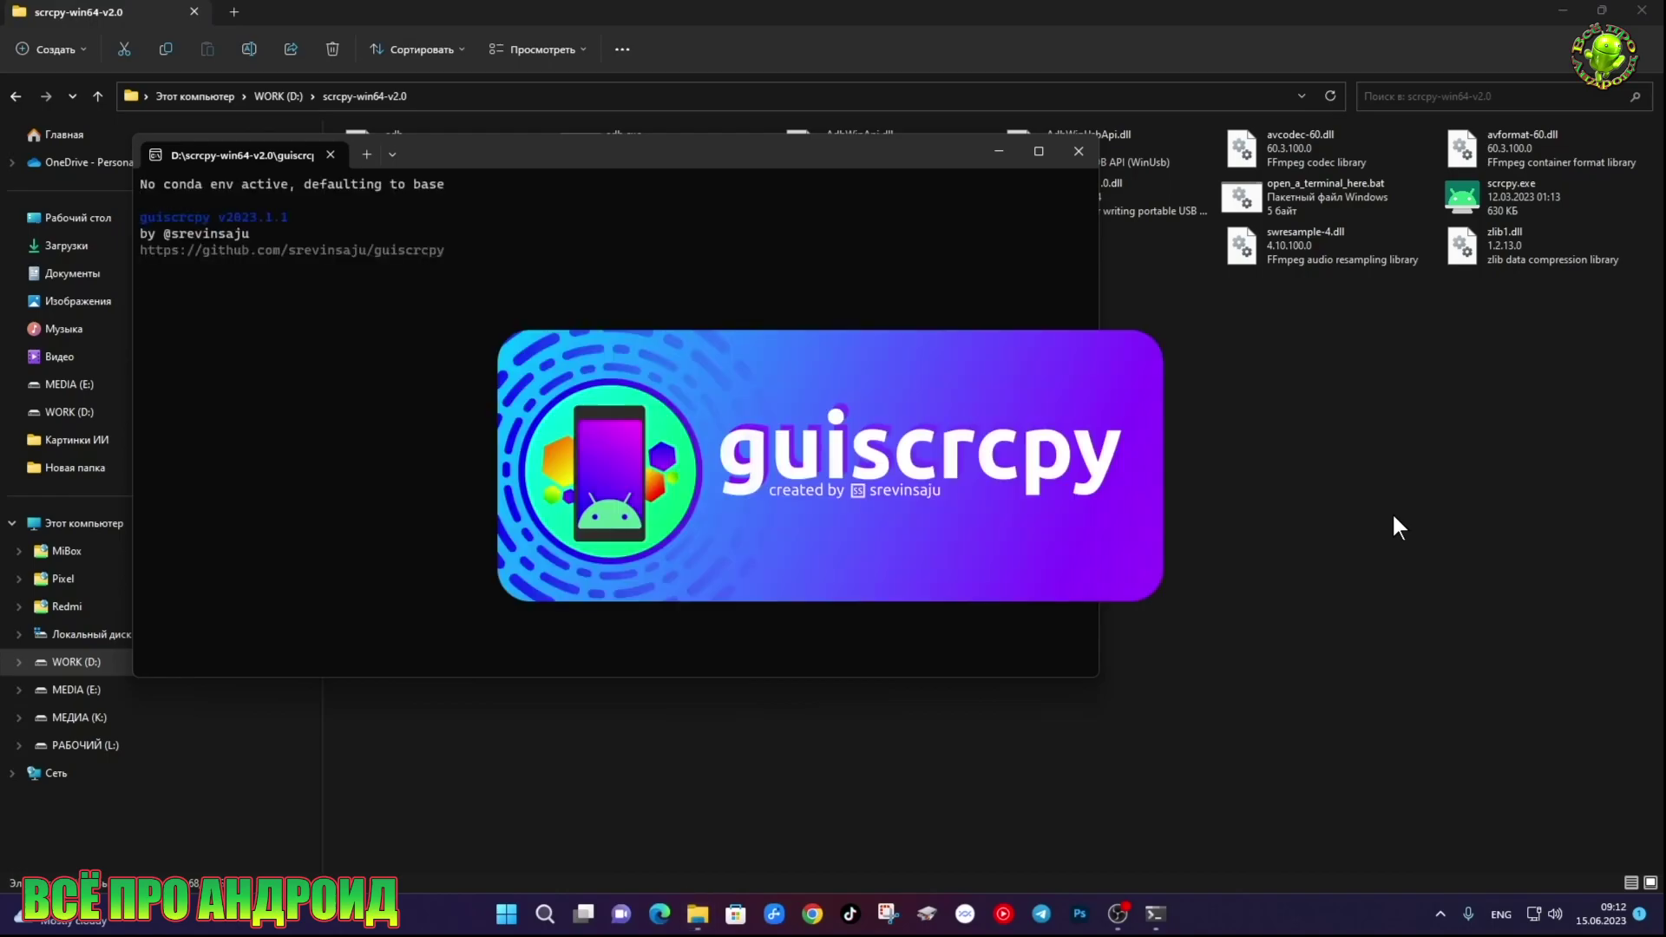
click(1075, 152)
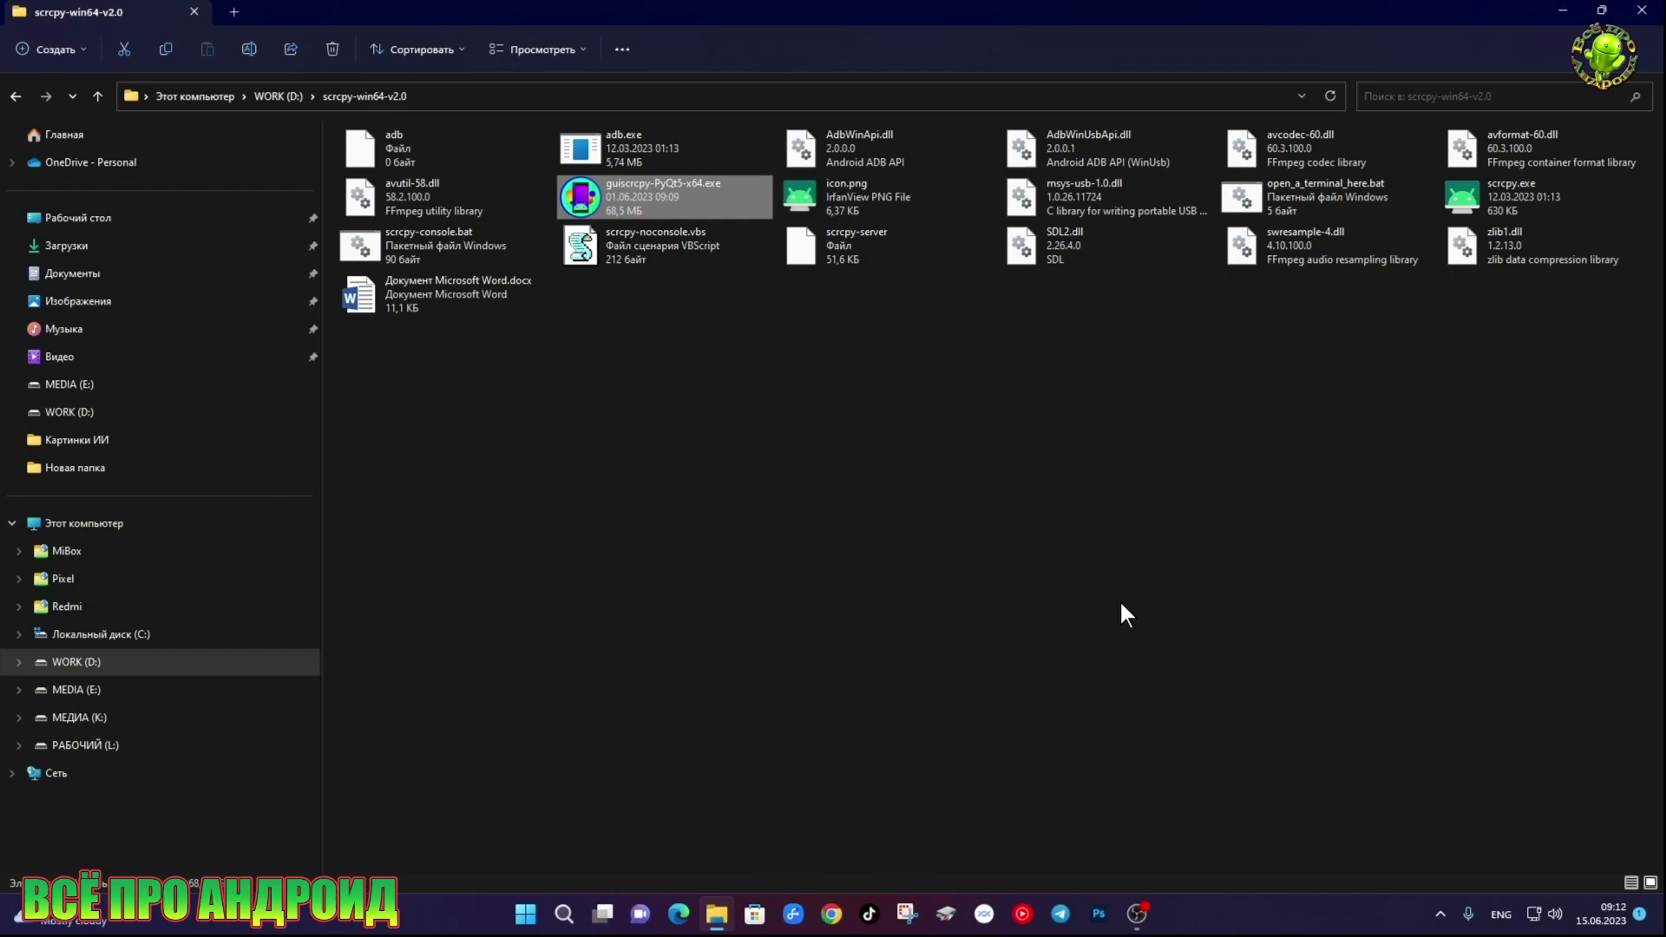
Relaunch guiscrcpy once more, then close its main window and console window
double_click(663, 190)
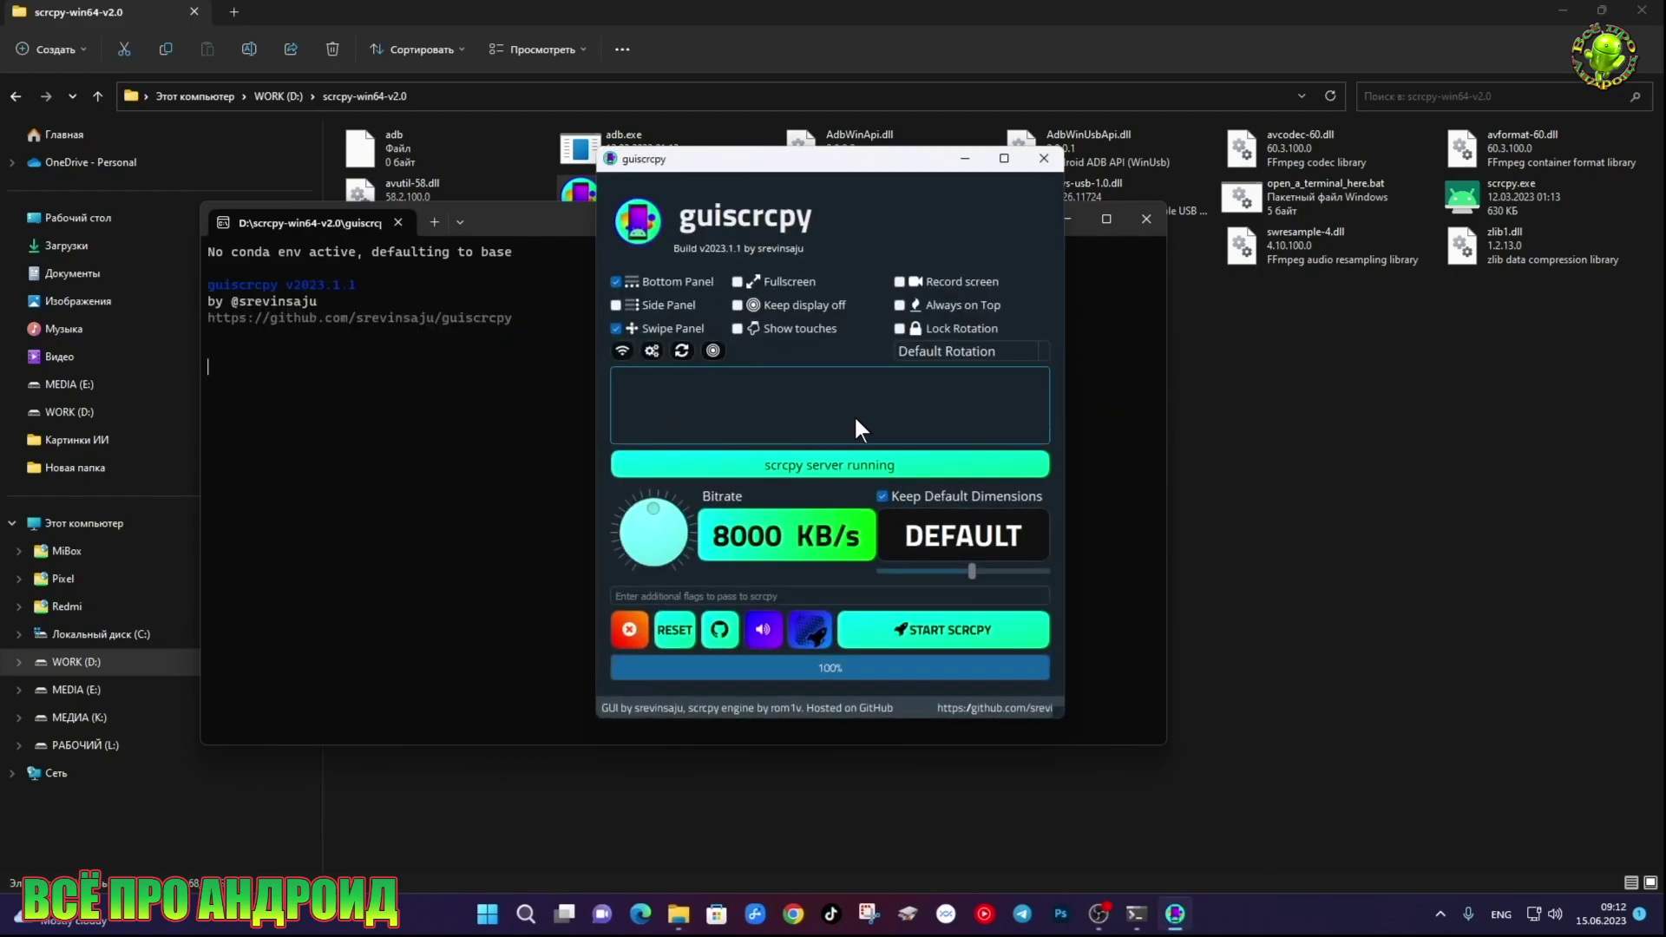
click(1042, 158)
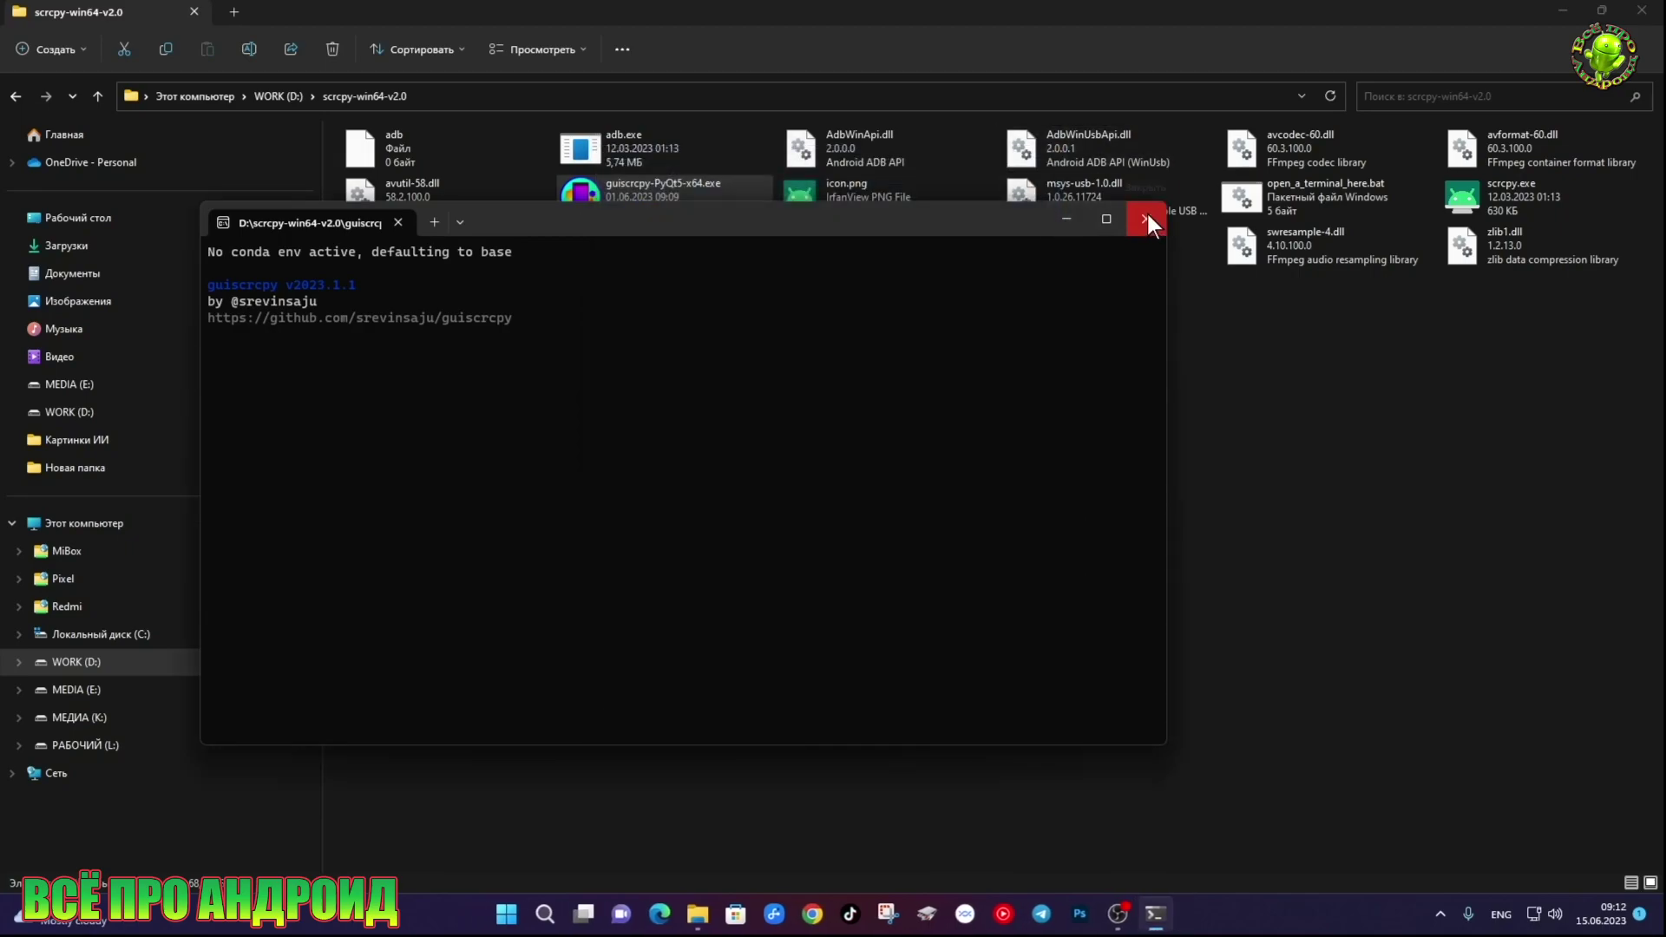
click(1146, 217)
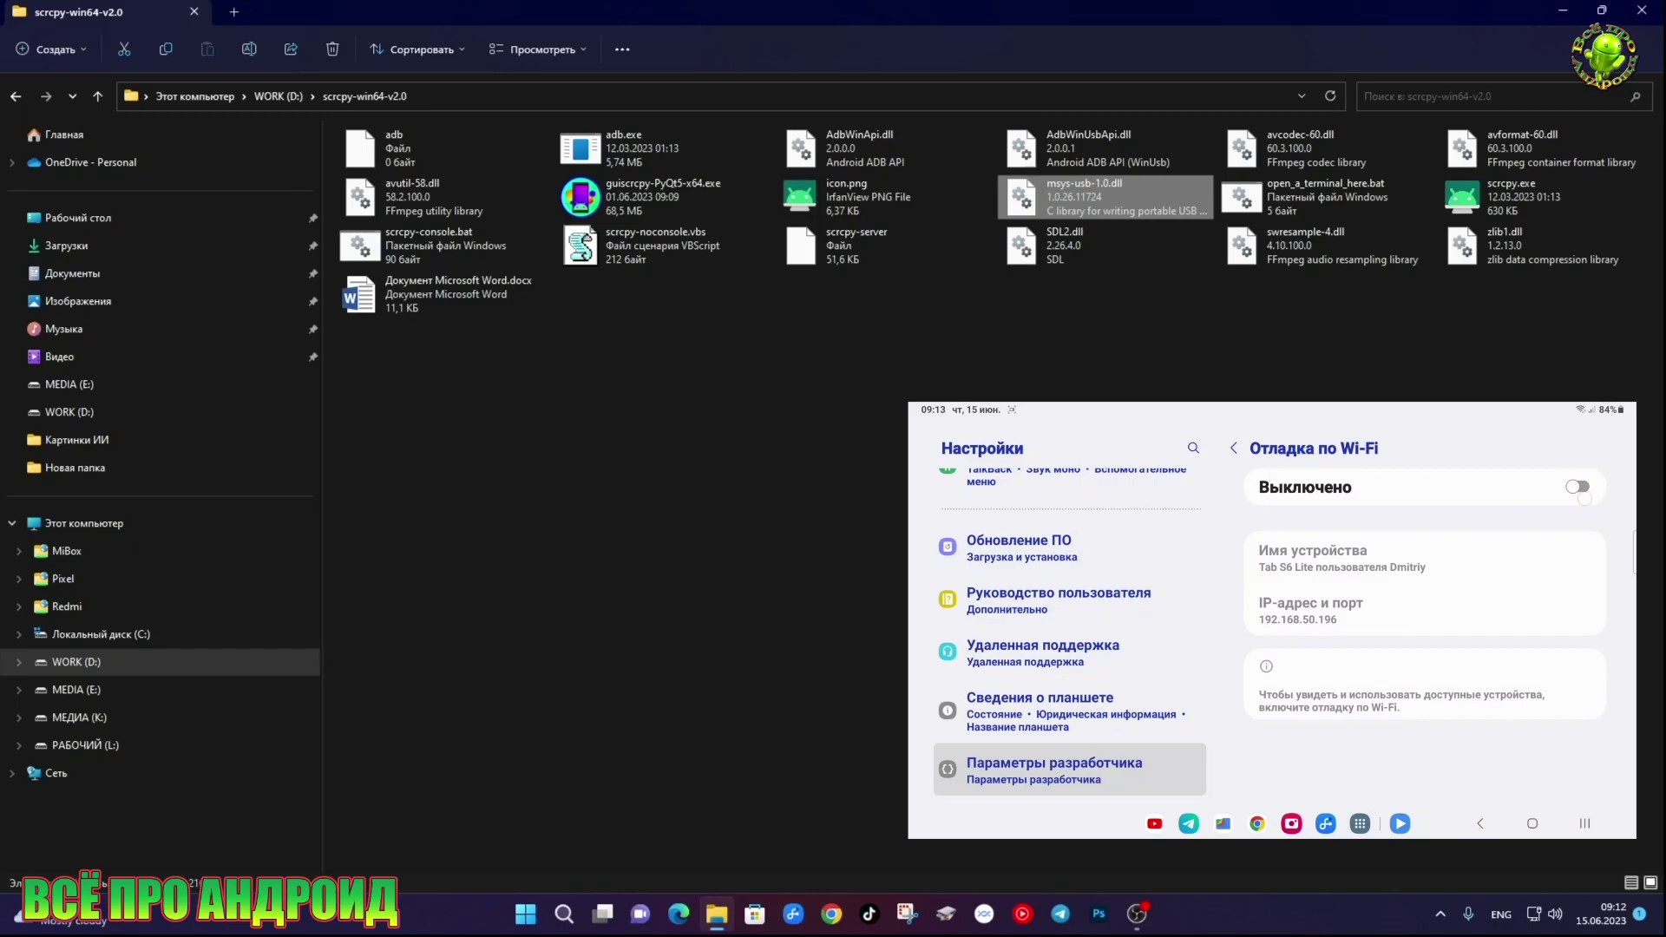
Enable tablet Wireless debugging, show its pairing code, and open a terminal in scrcpy-win64-v2.0
click(1577, 487)
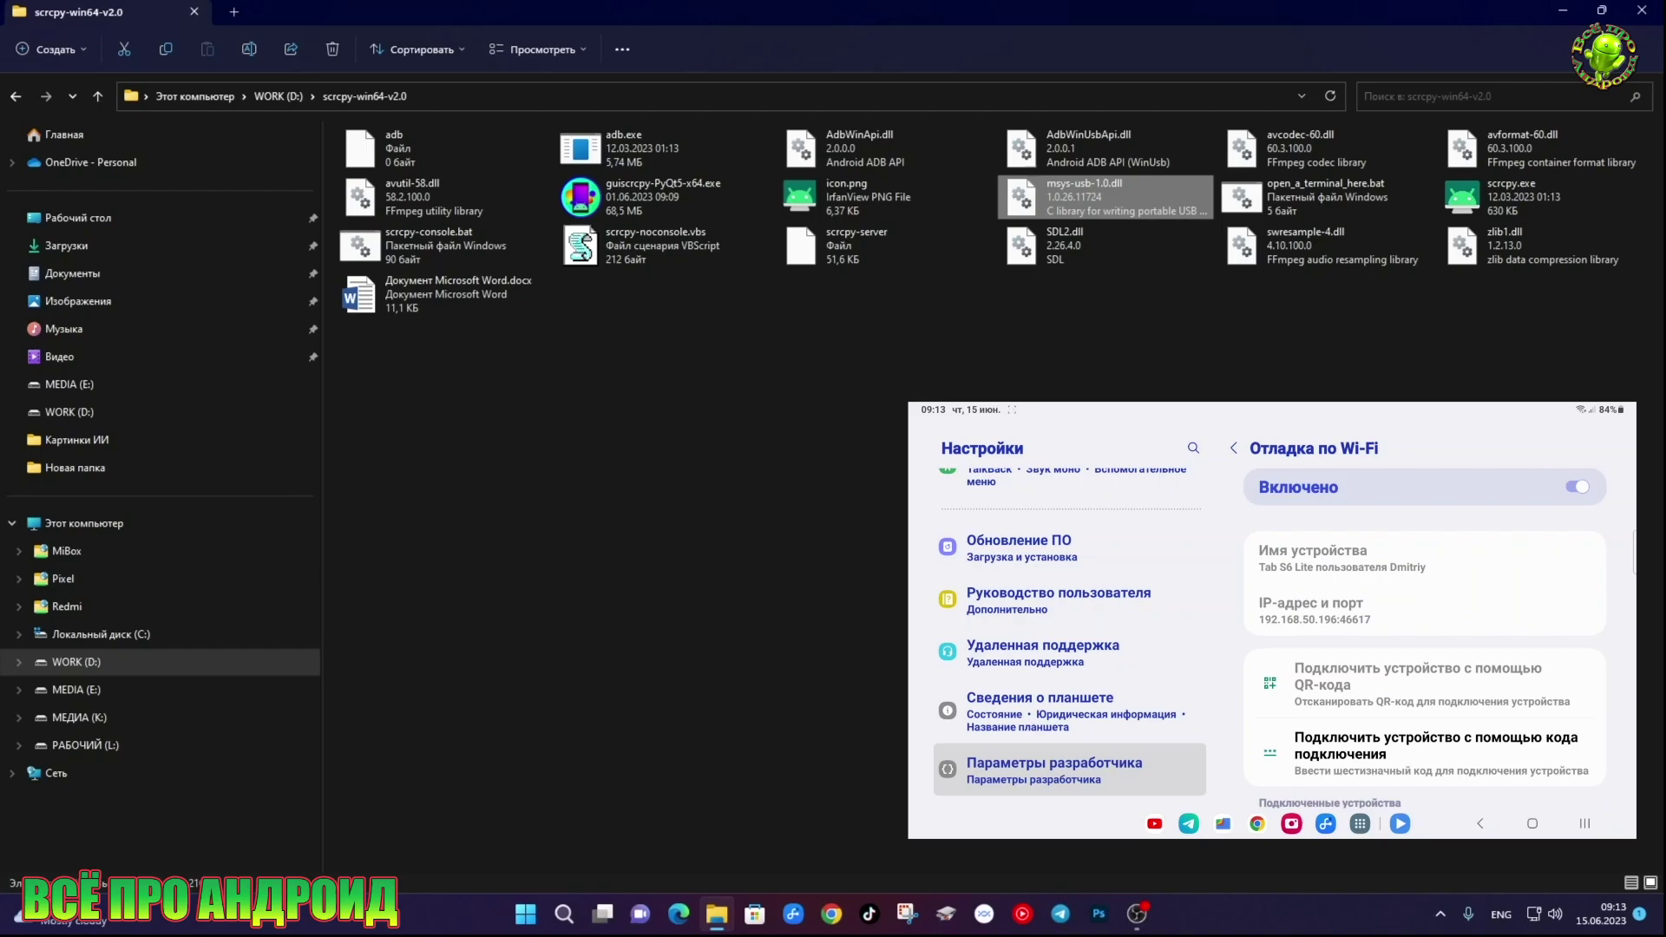
click(1341, 745)
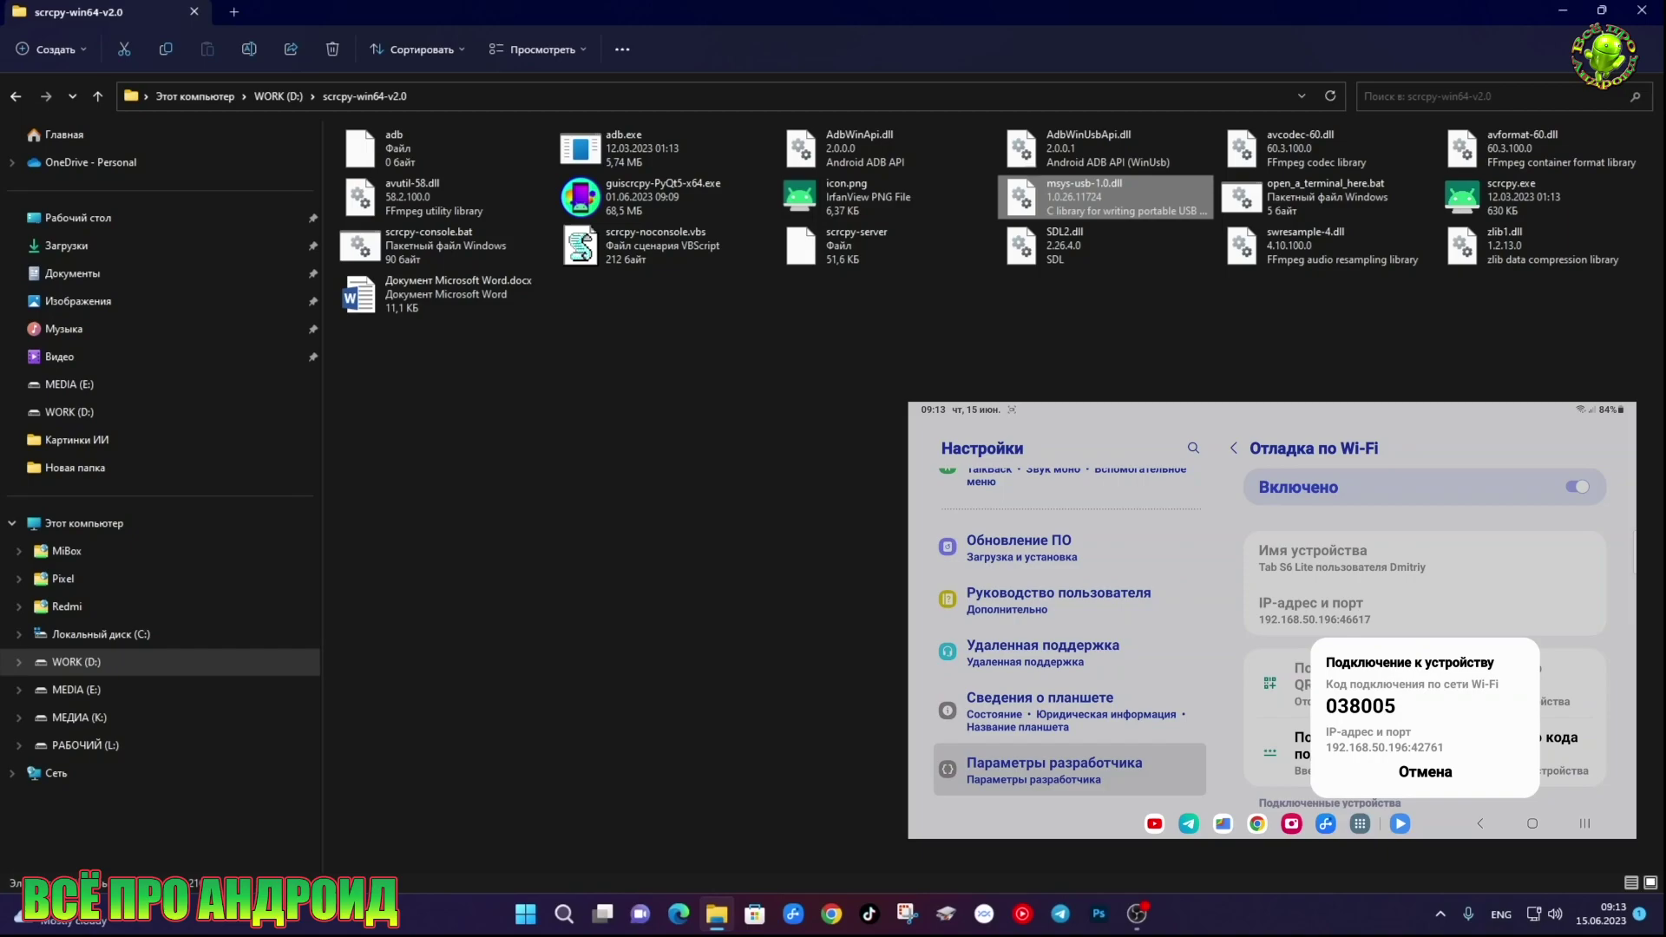
double_click(1275, 196)
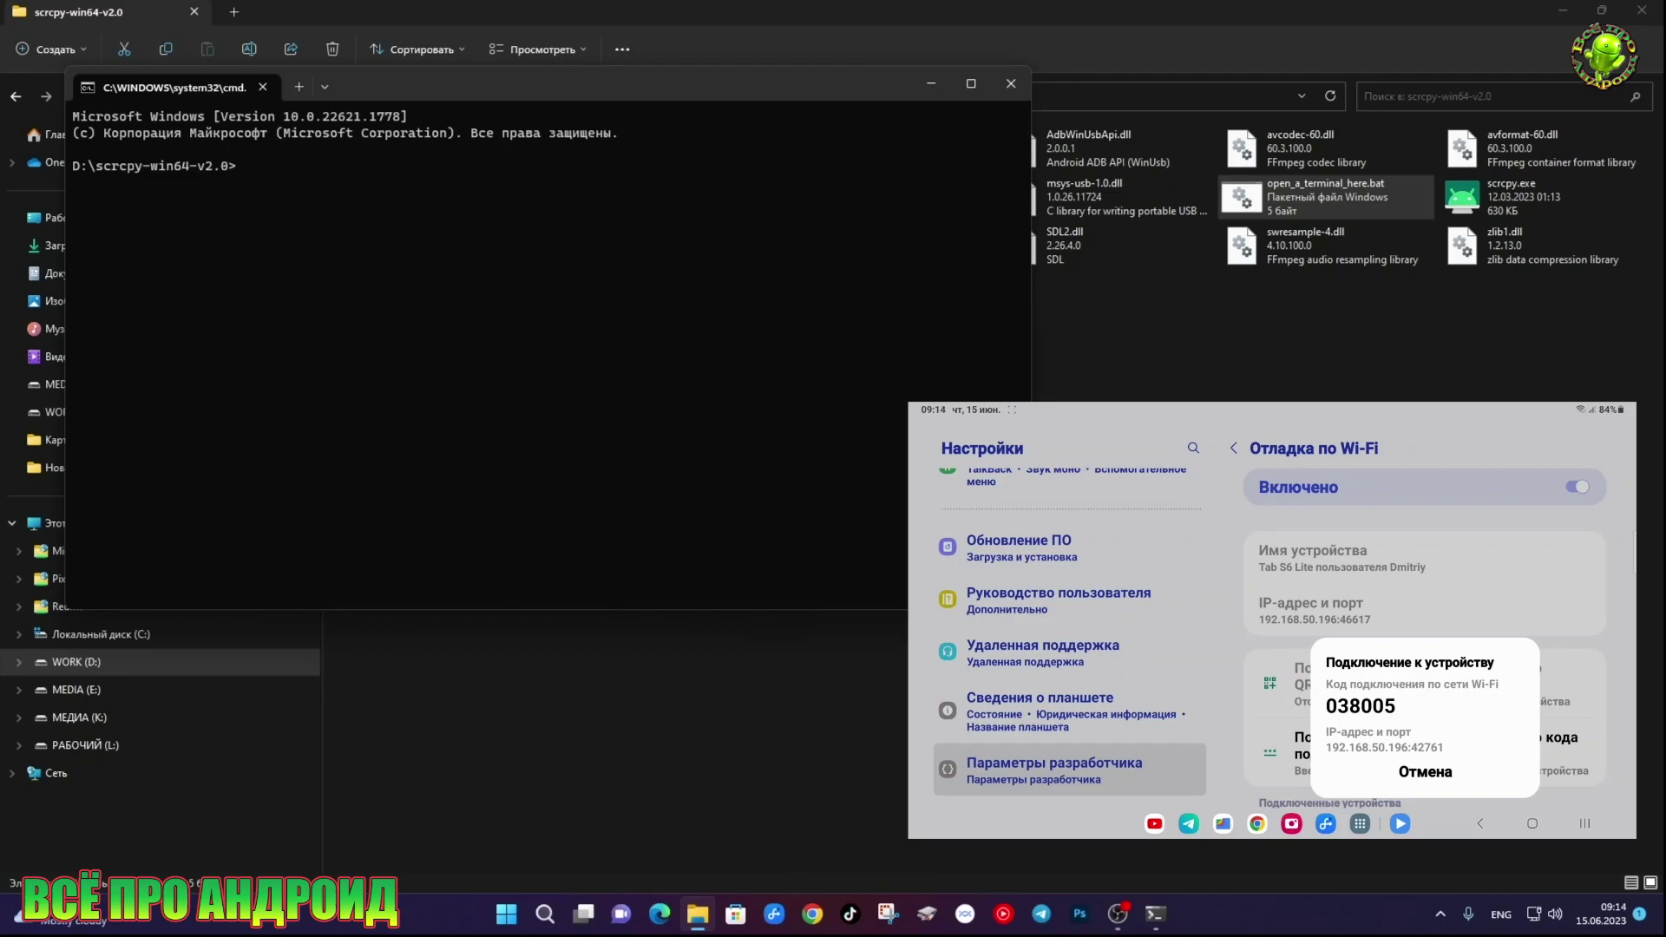
Run adb pair 192.168.50.196:42761 and enter the tablet's pairing code
text(adb pair 192.168.50.196)
text(:42761)
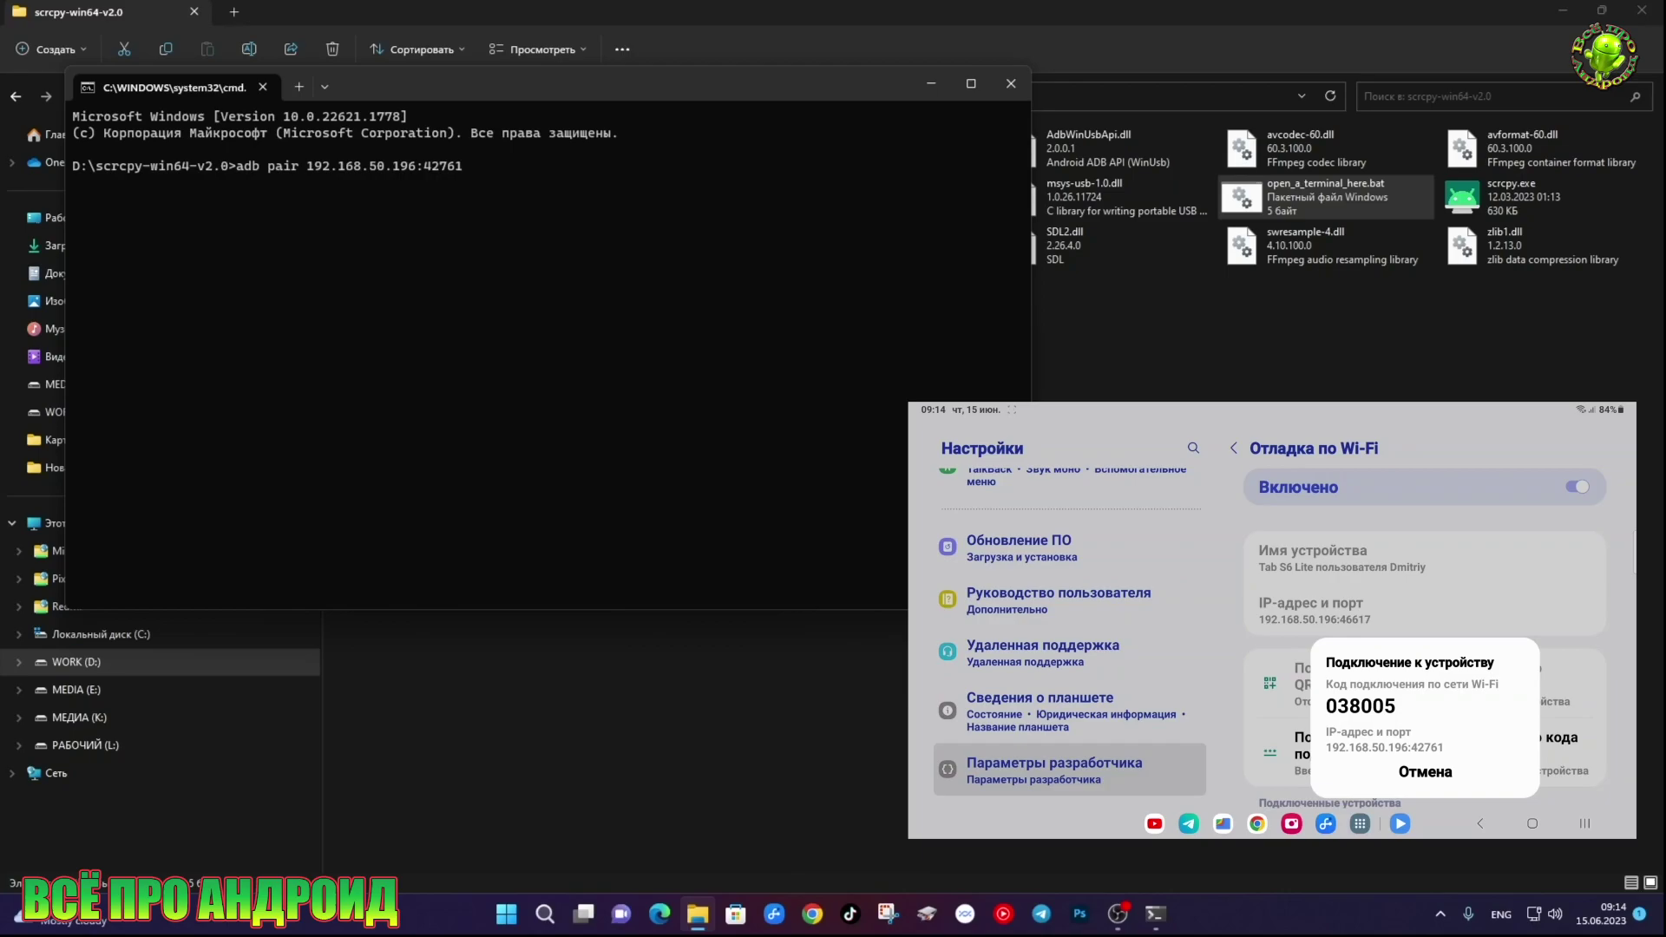
key(Return)
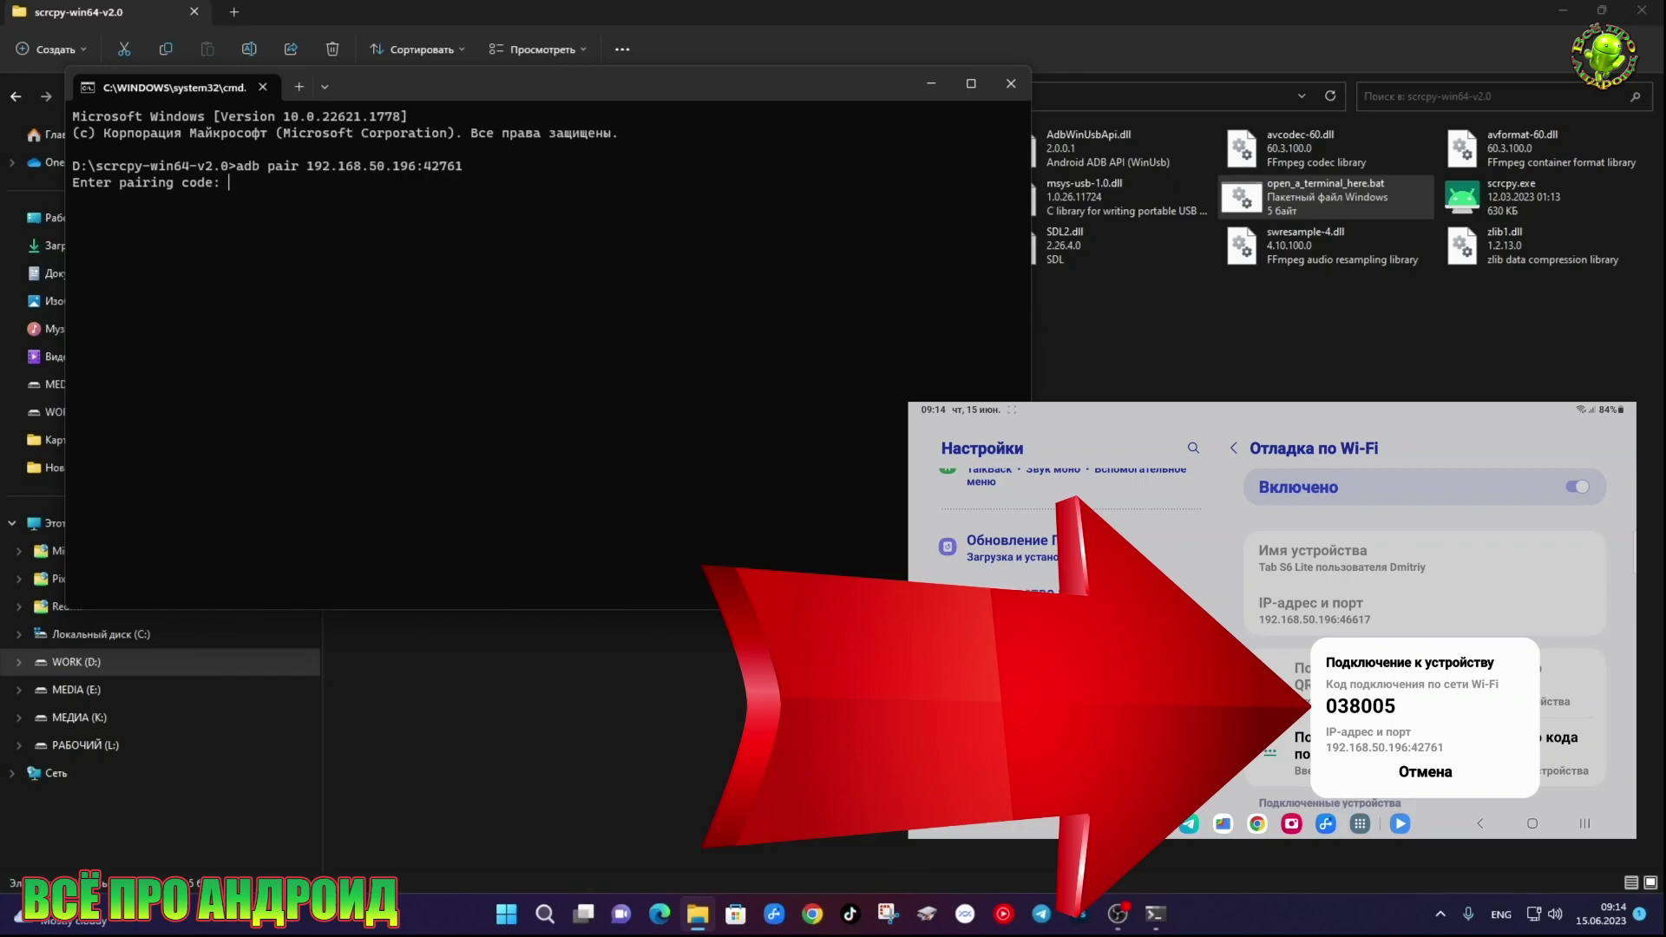
text(038005)
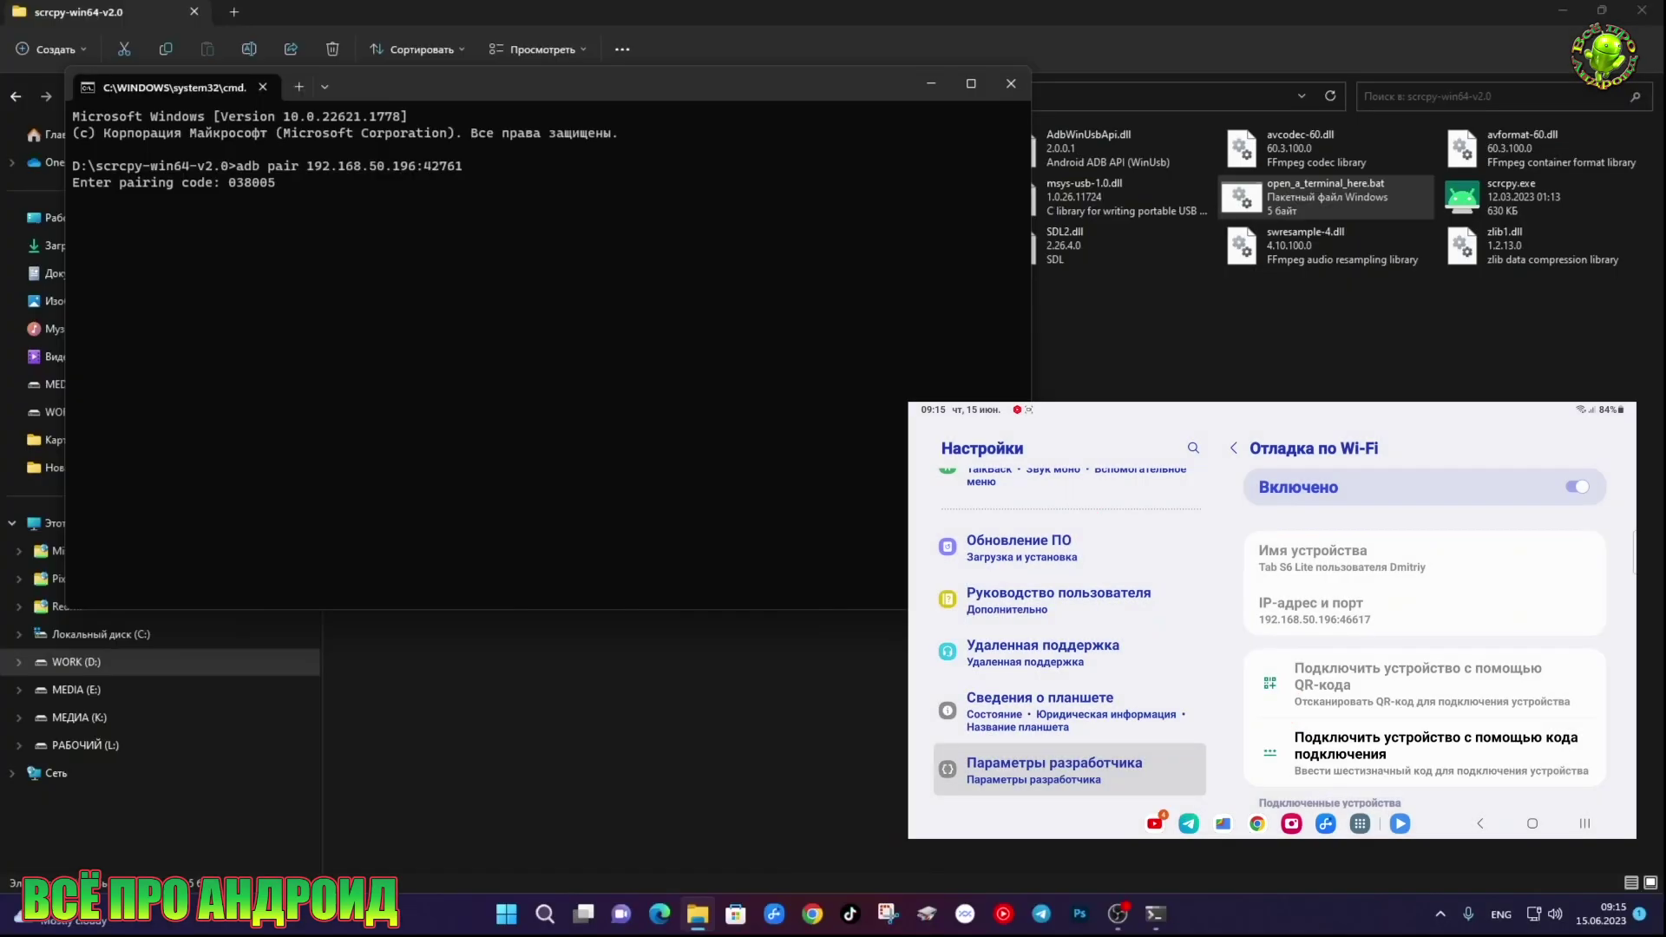
key(Return)
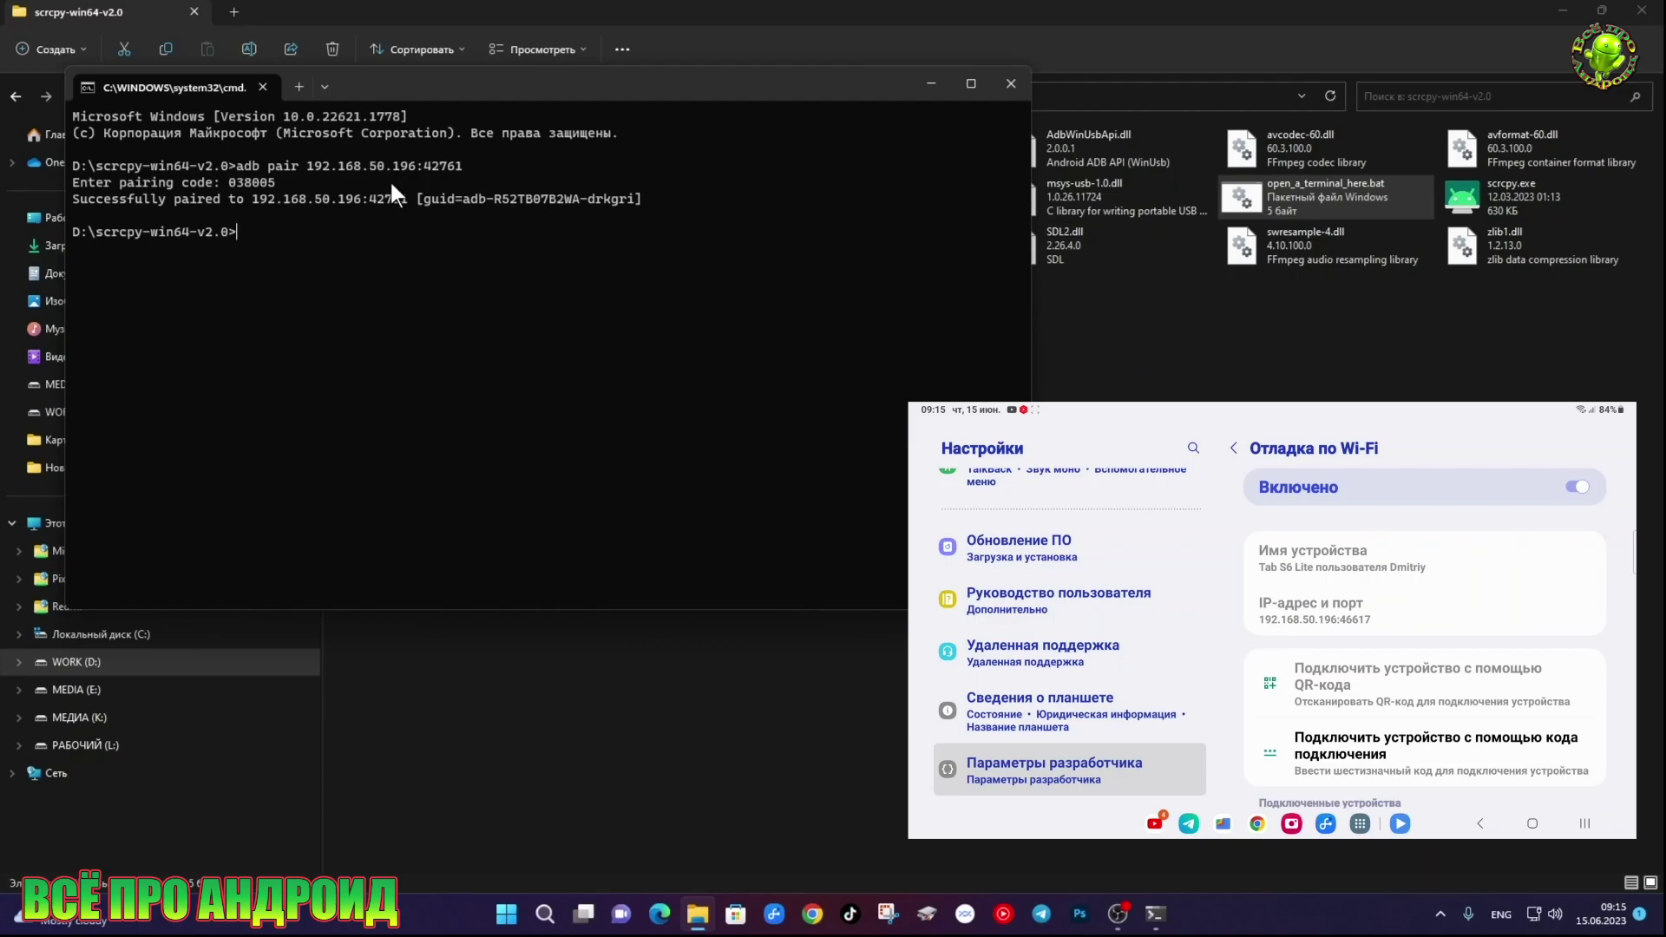
Close the Command Prompt window
click(1011, 83)
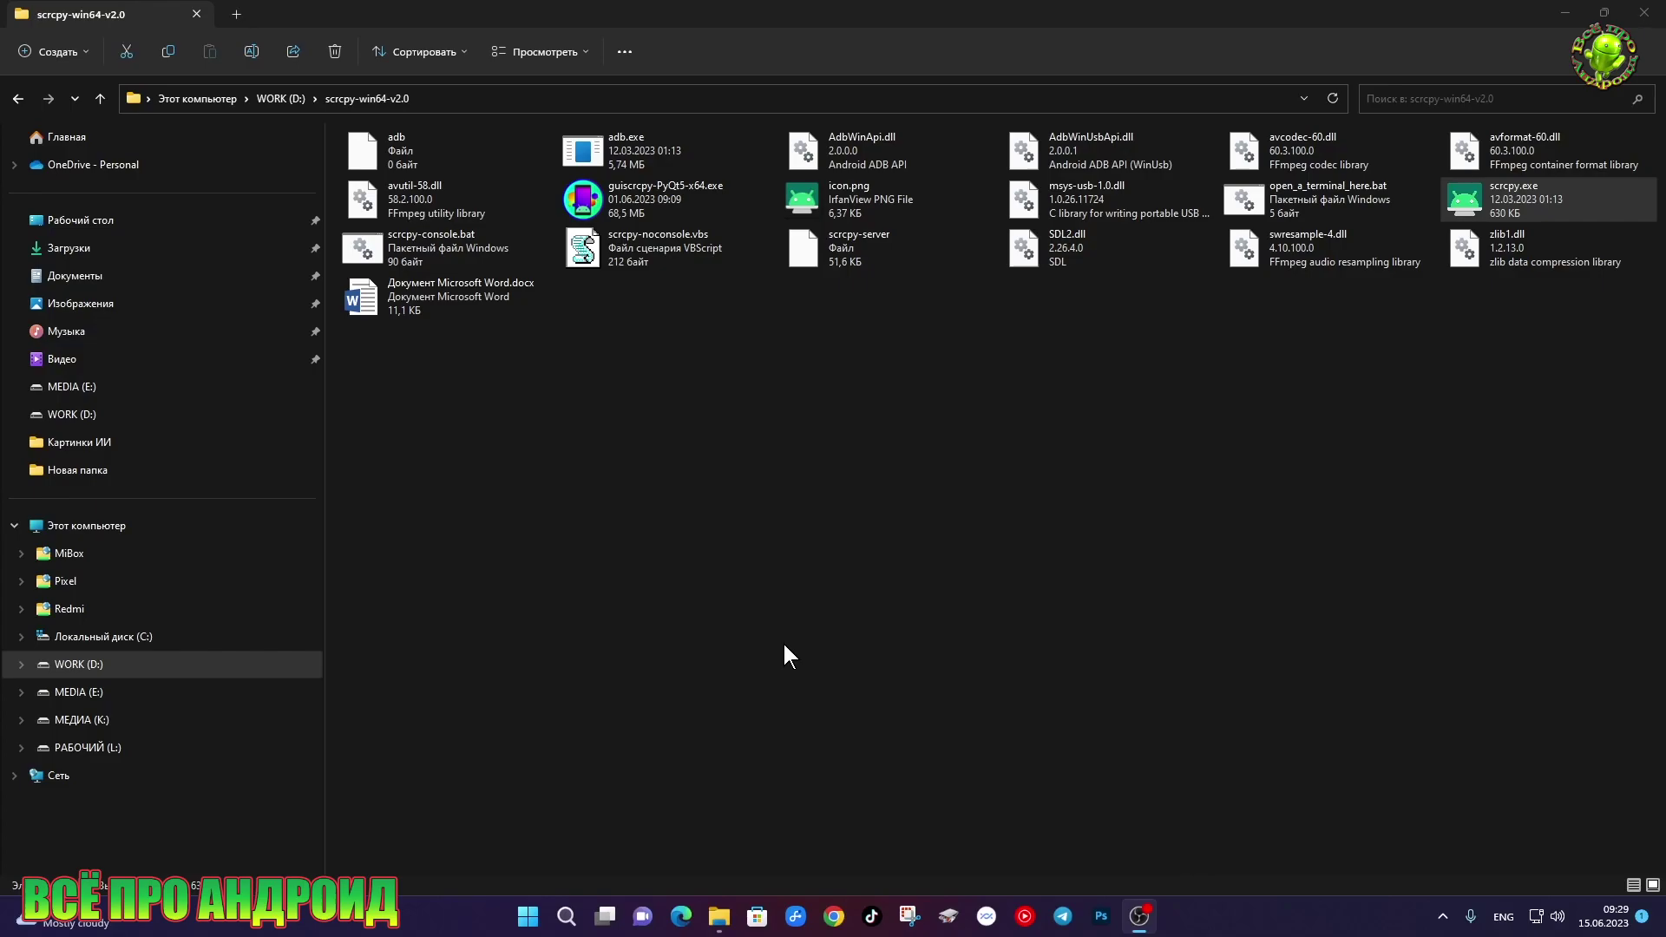
Relaunch guiscrcpy, refresh the Pixel_2_XL connection, and move its mirror window right
double_click(659, 209)
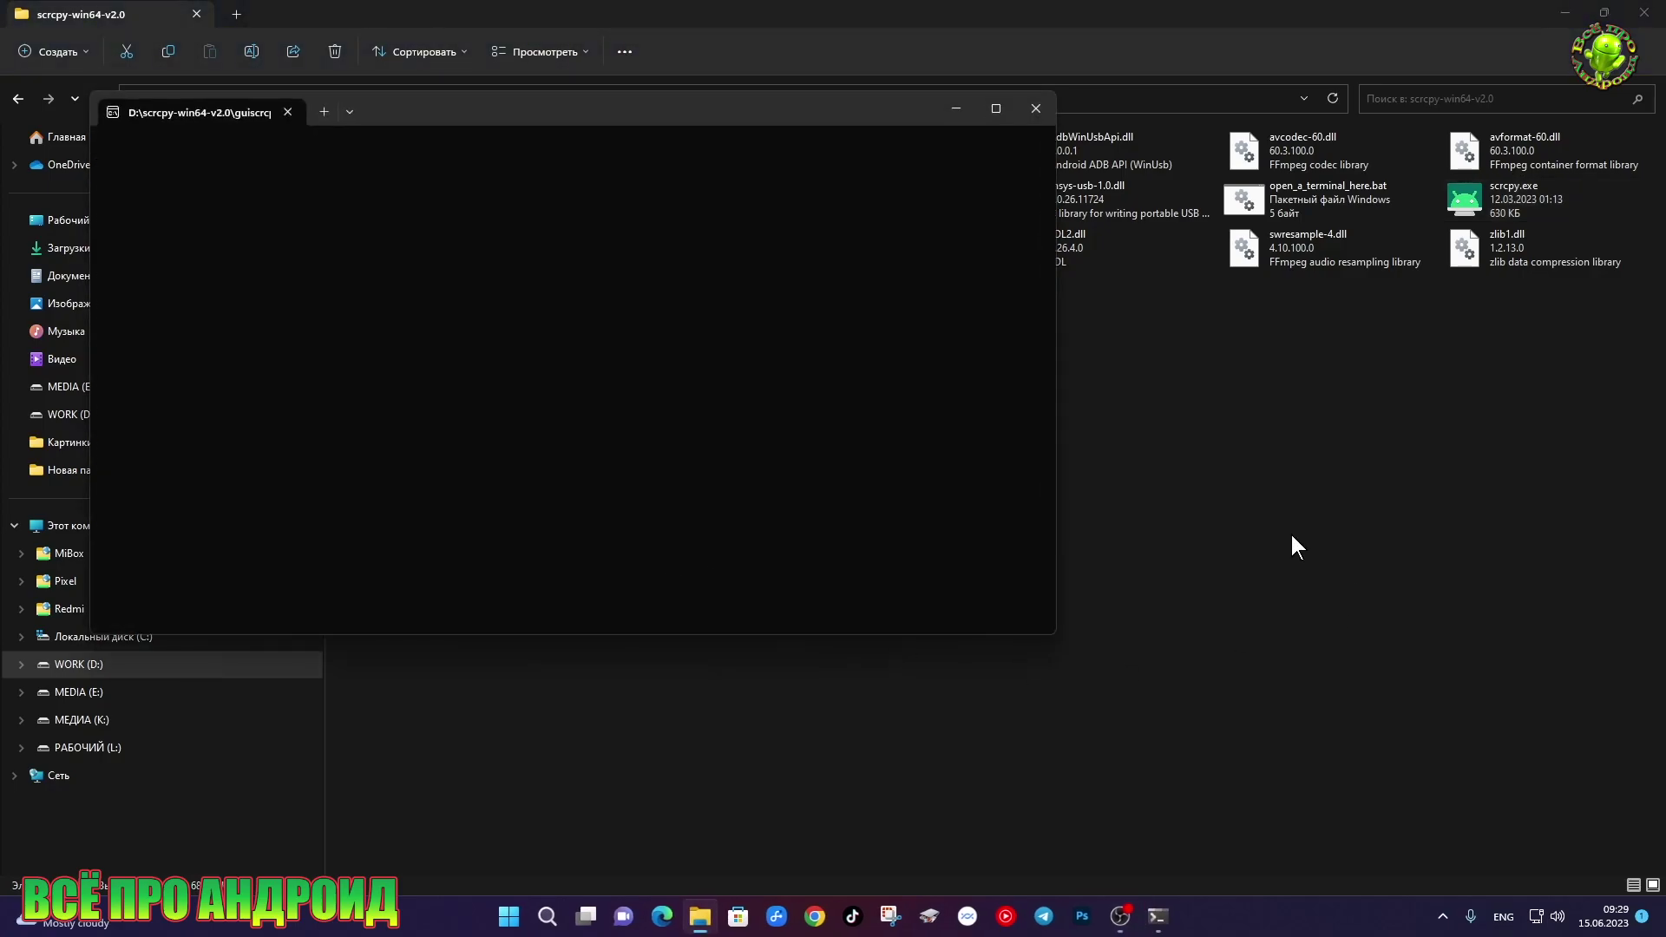
click(1564, 12)
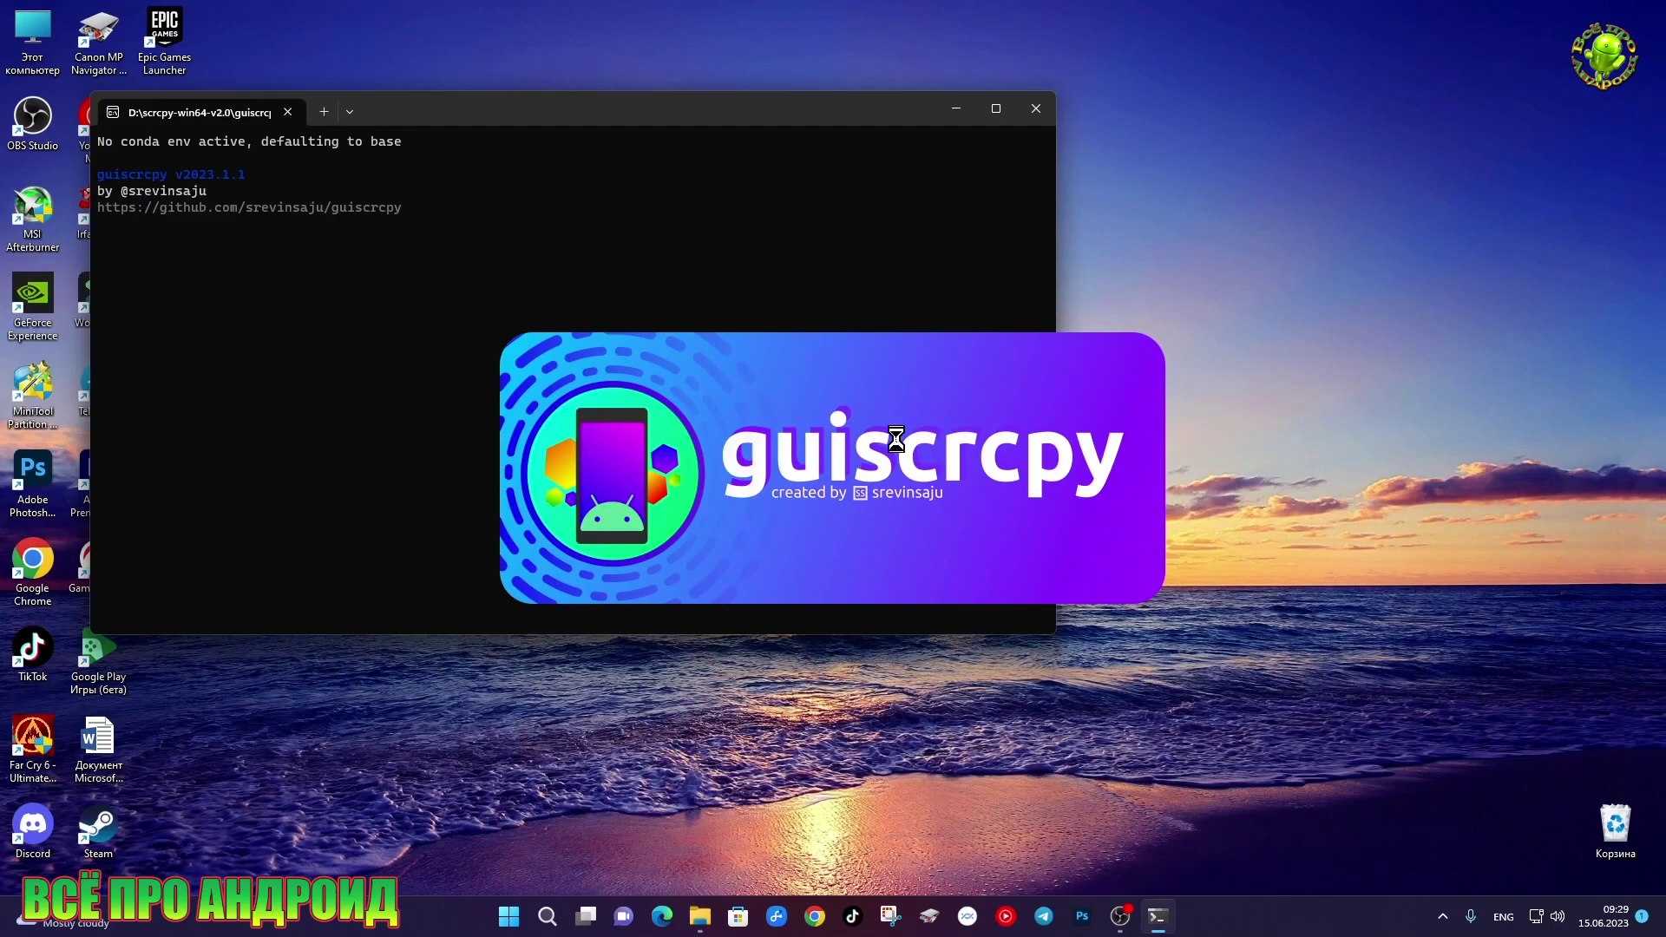
right_click(727, 392)
click(716, 442)
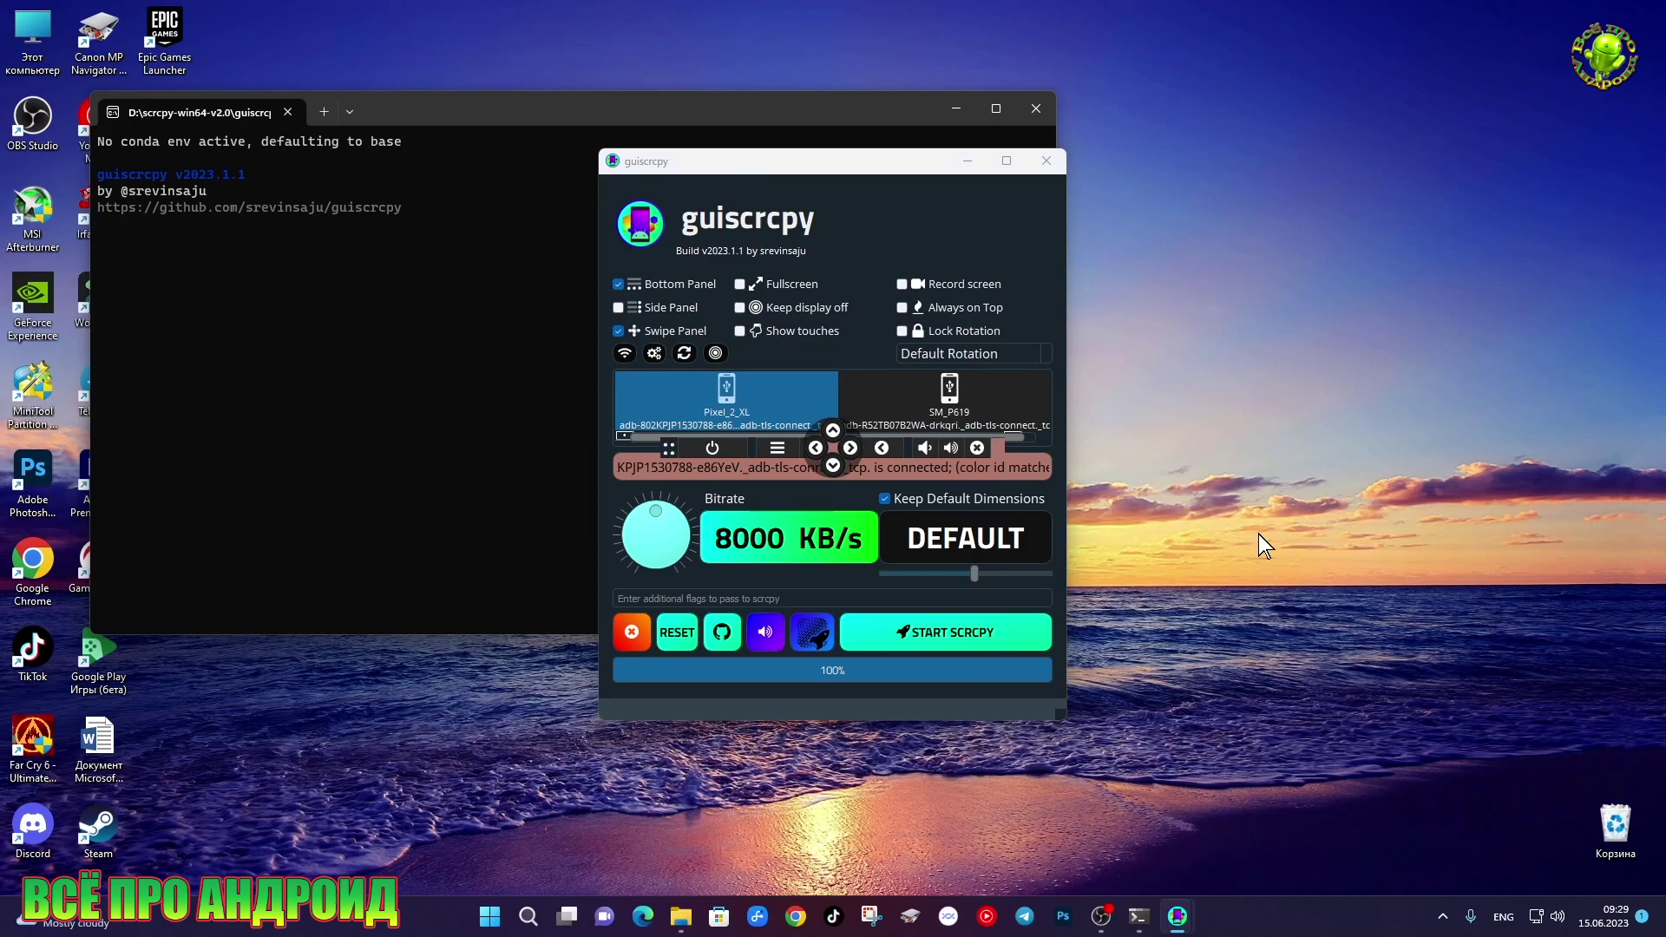
drag(903, 61, 1451, 59)
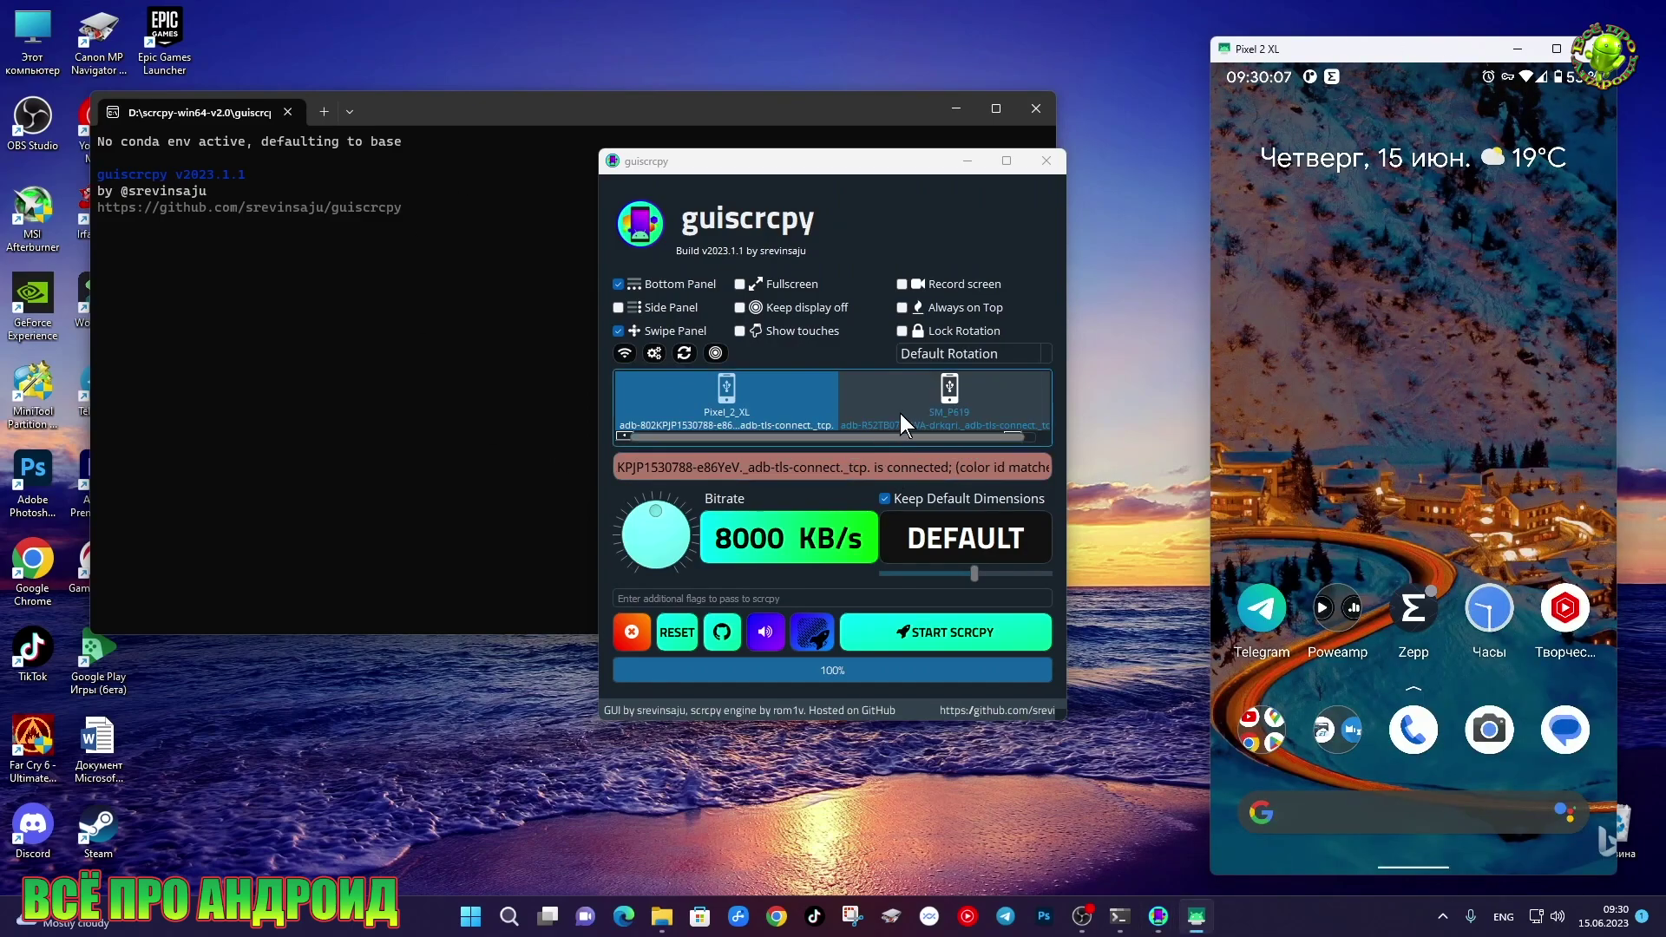
Start mirroring SM_P619, minimizing the console and closing the floating device bar
click(944, 418)
click(928, 629)
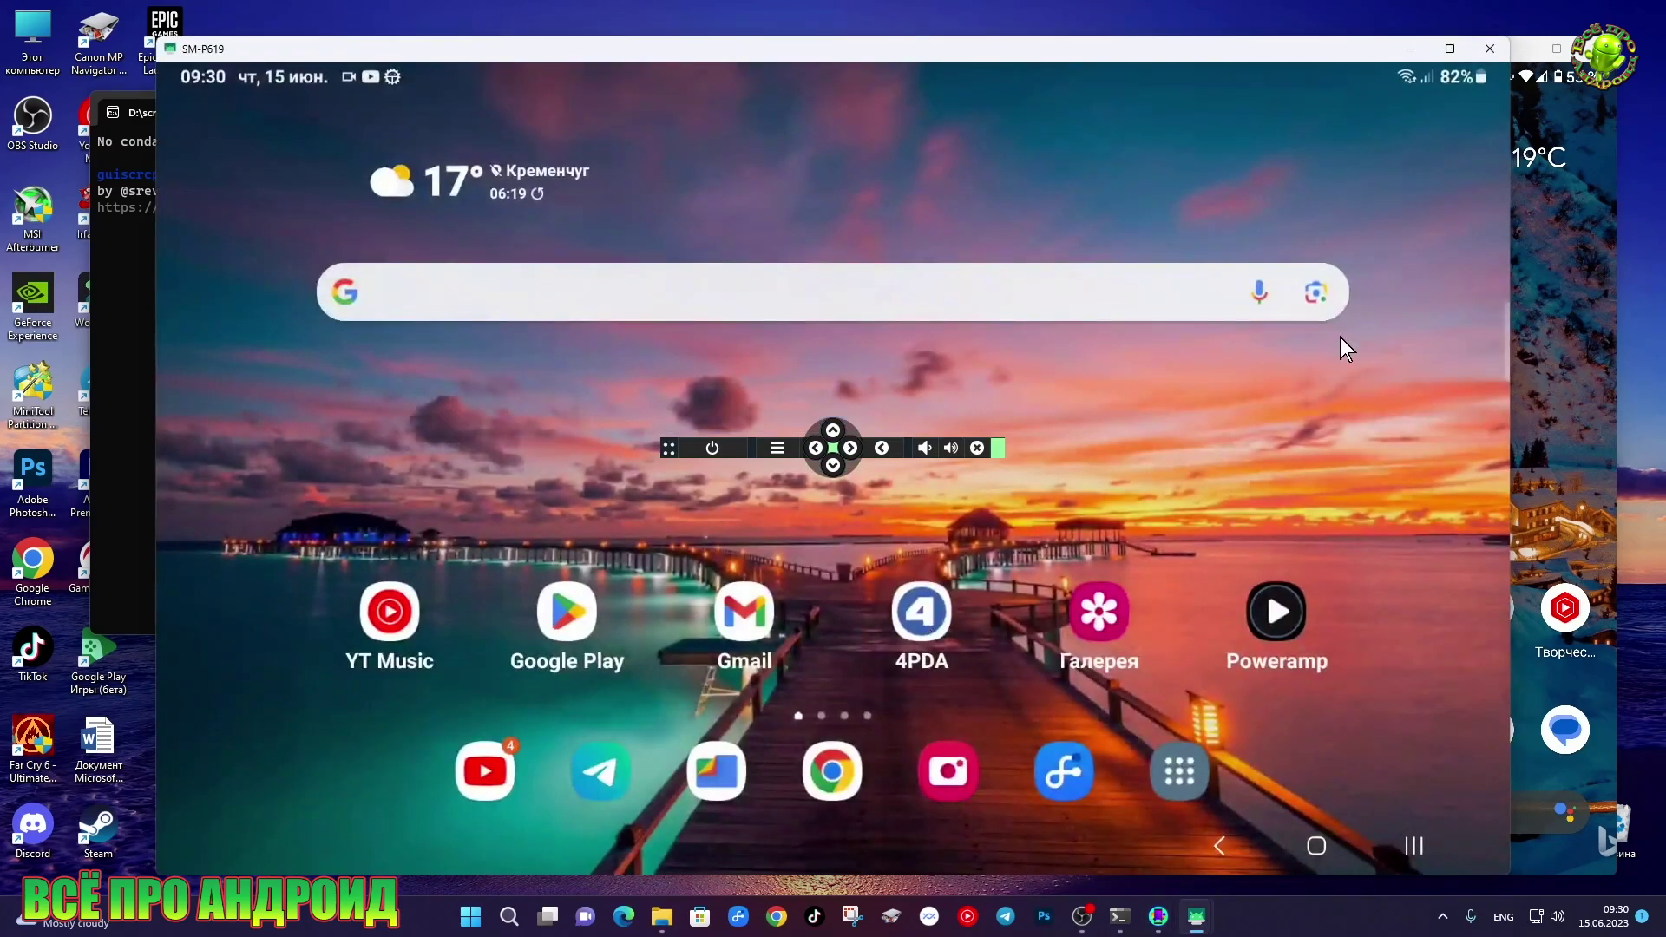
click(124, 299)
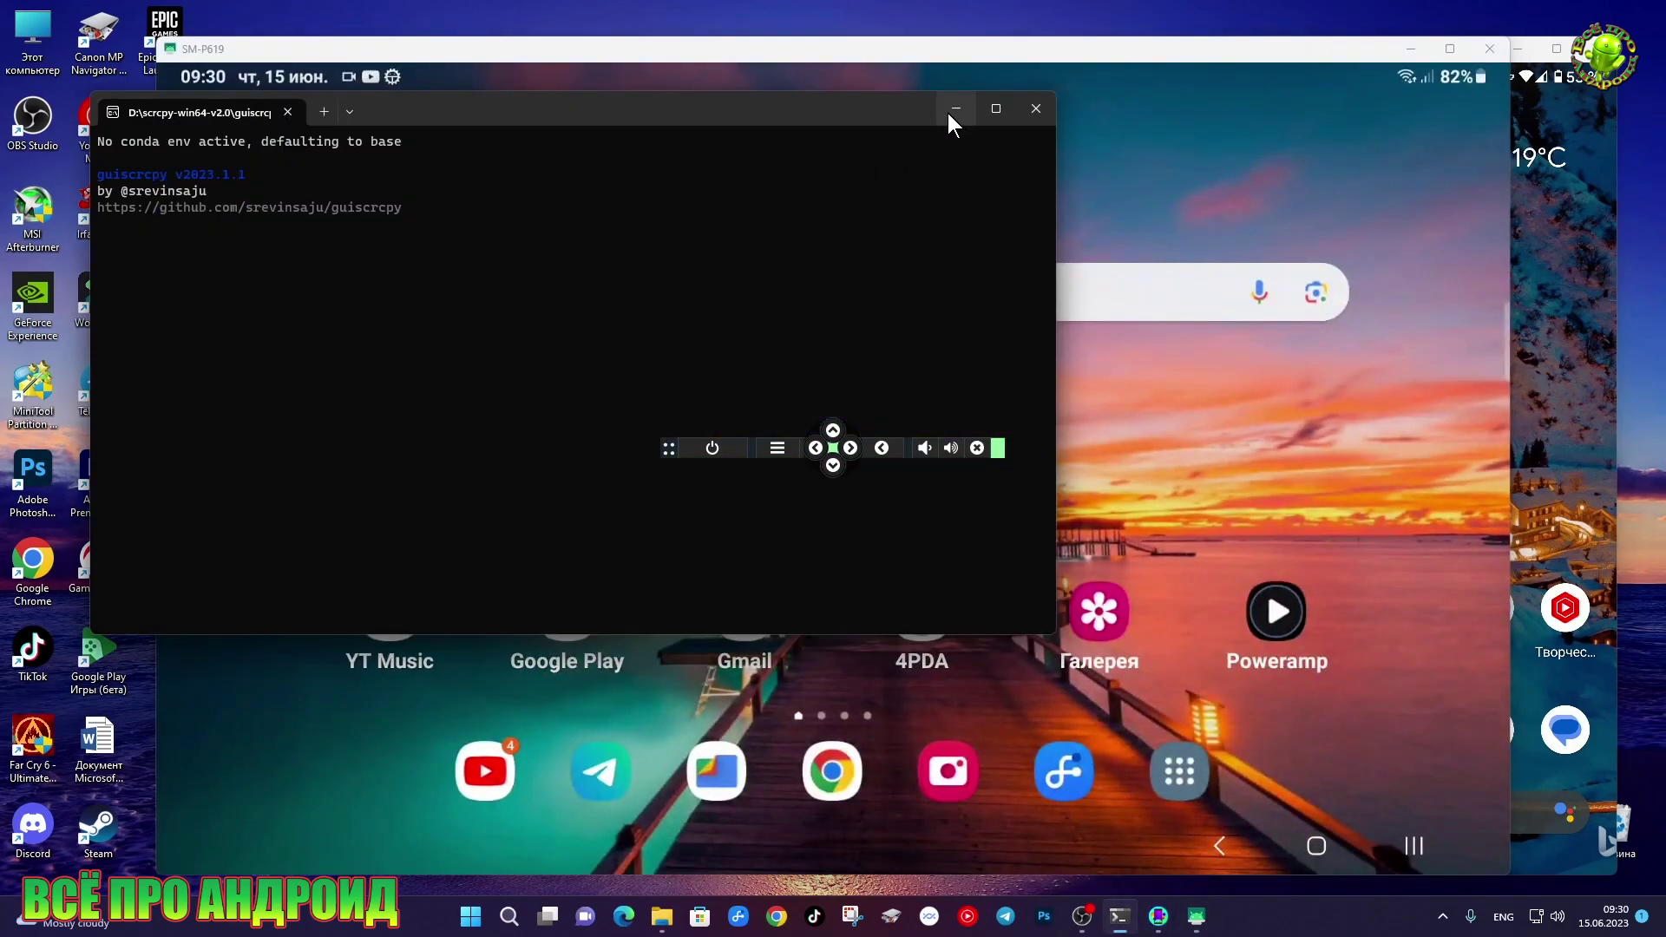
click(955, 109)
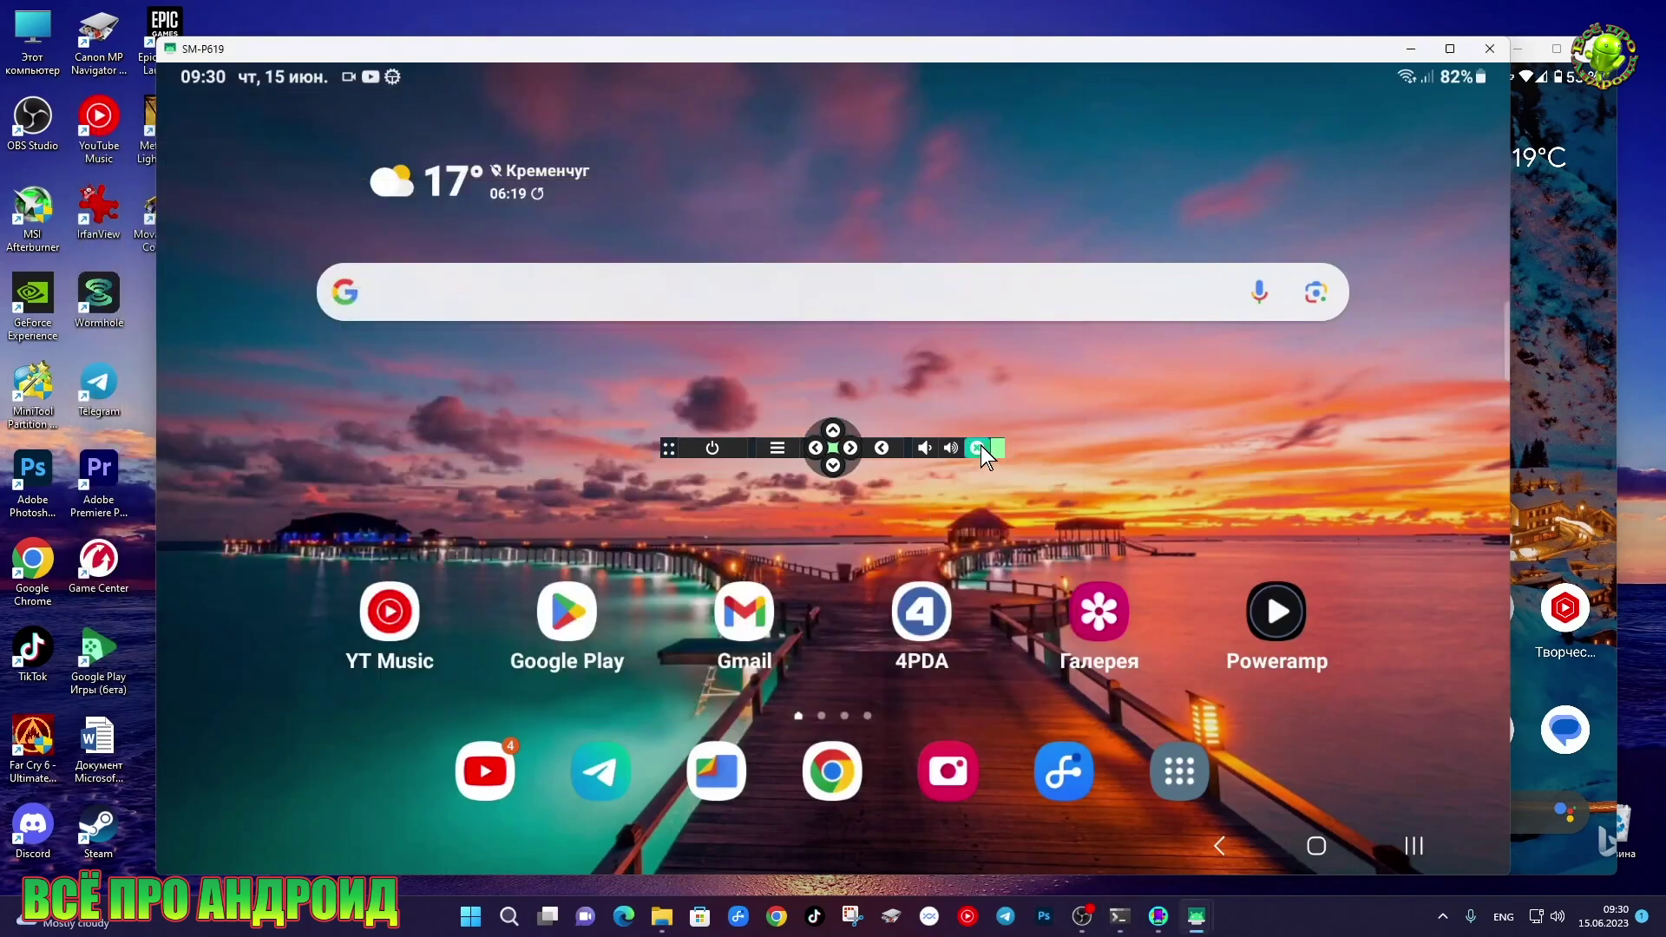
click(977, 446)
Shrink the tablet mirror window to fit its screen and reposition the Pixel 2 XL window
drag(1510, 176, 963, 178)
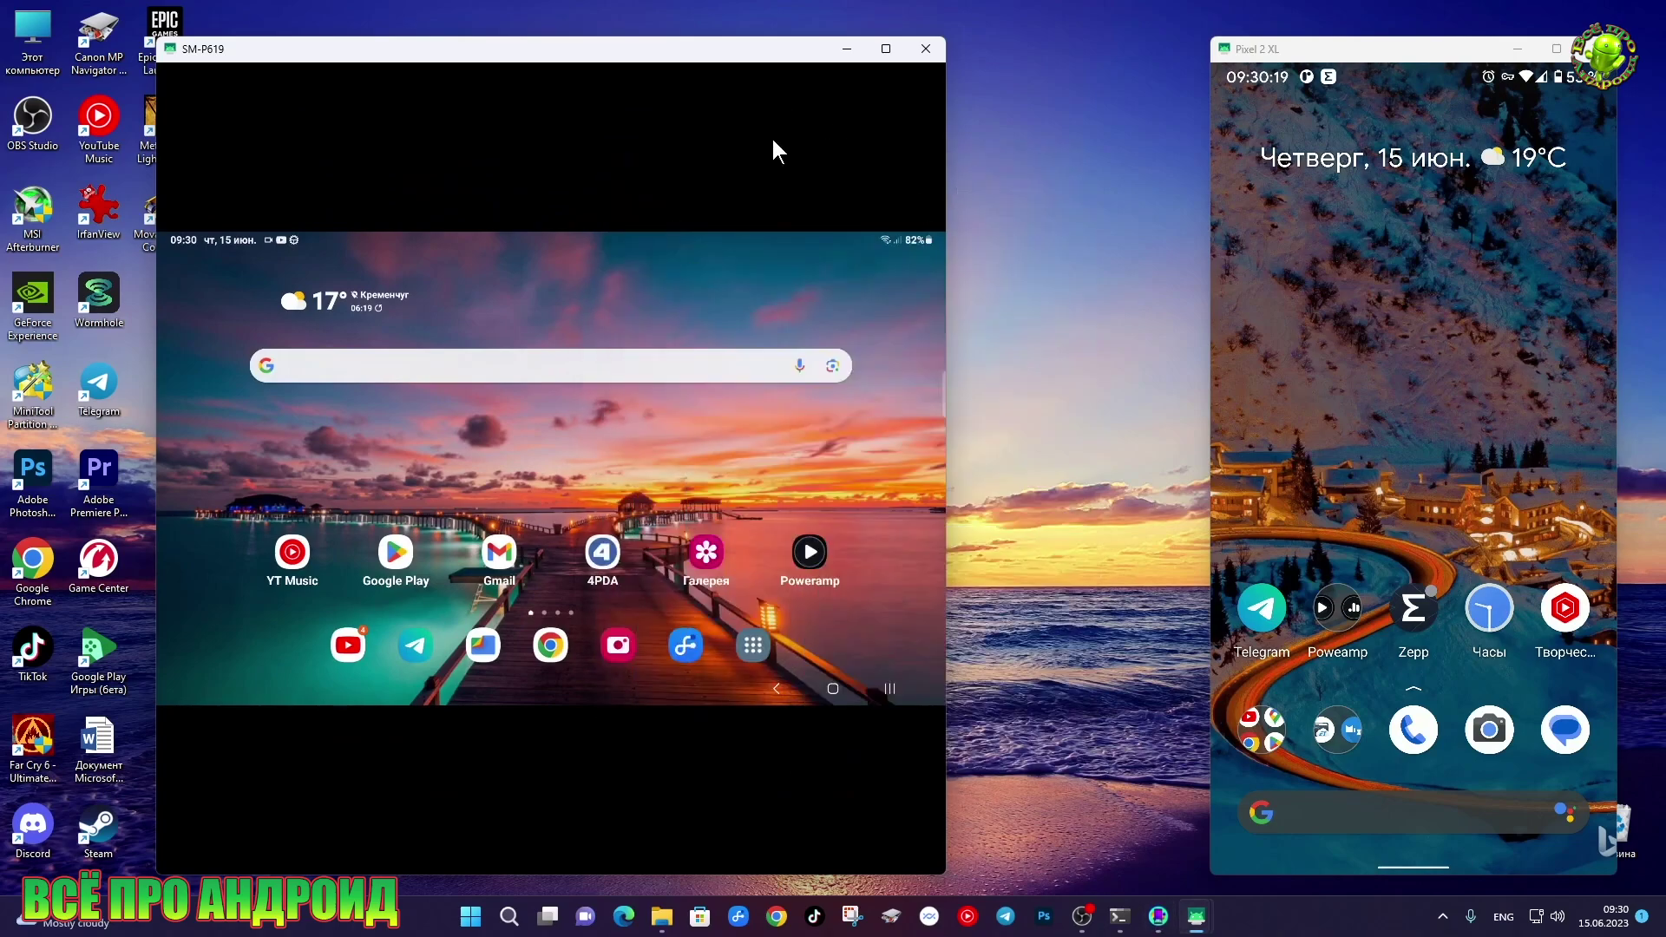
drag(633, 874, 762, 638)
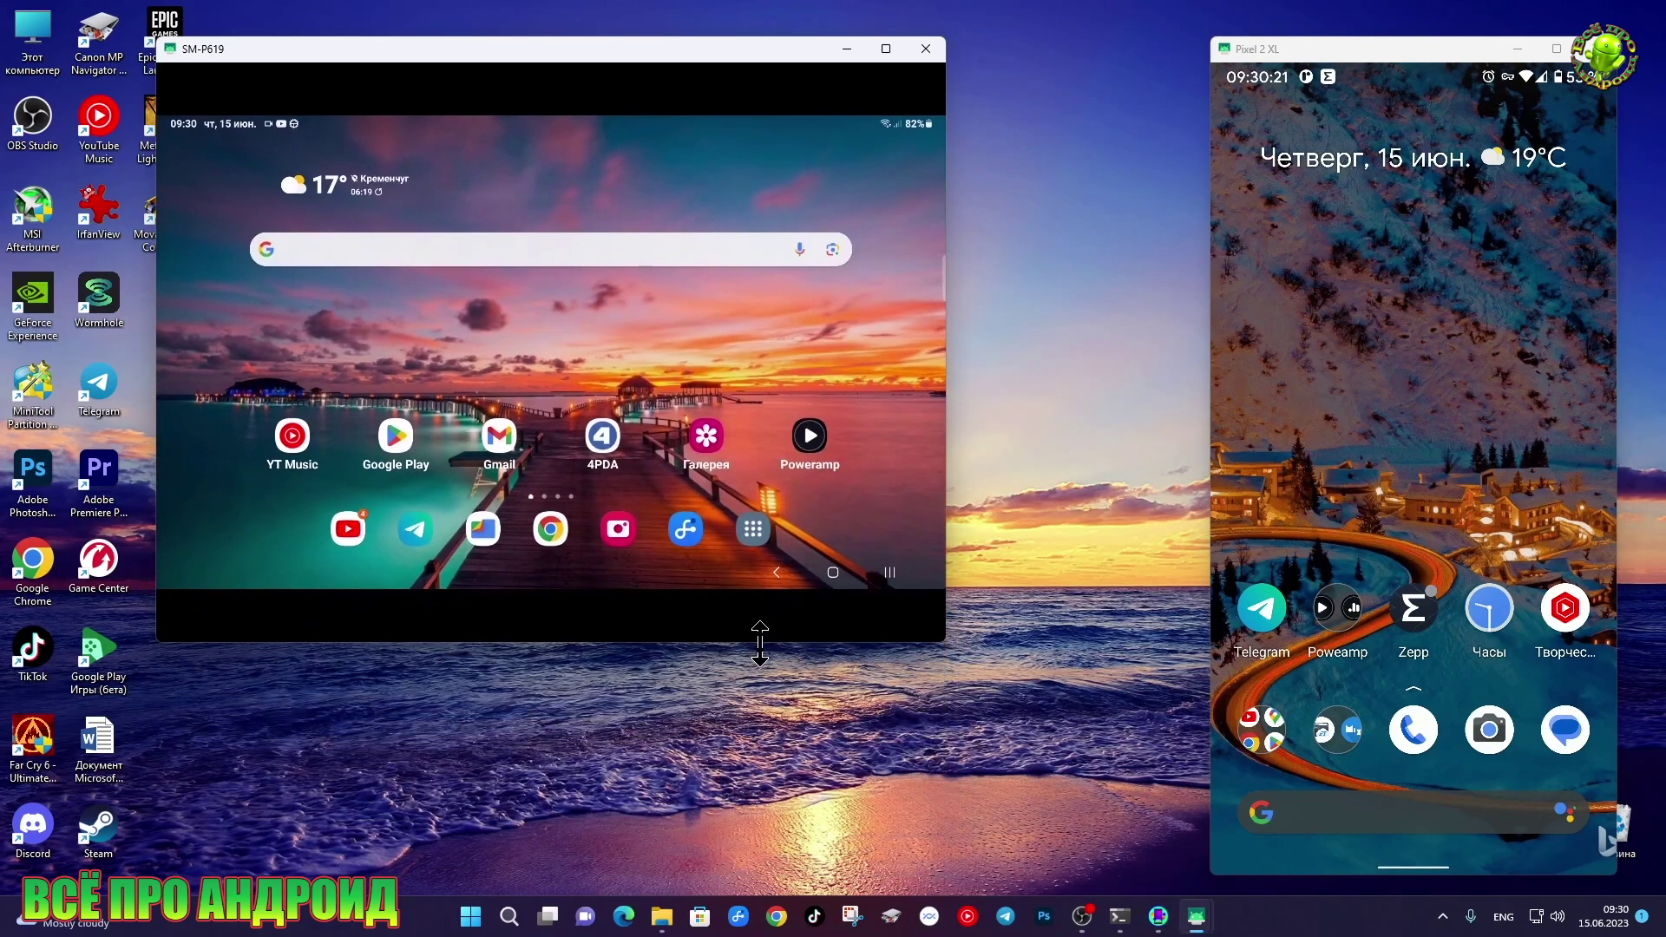
drag(744, 38, 753, 126)
drag(1408, 54, 1278, 45)
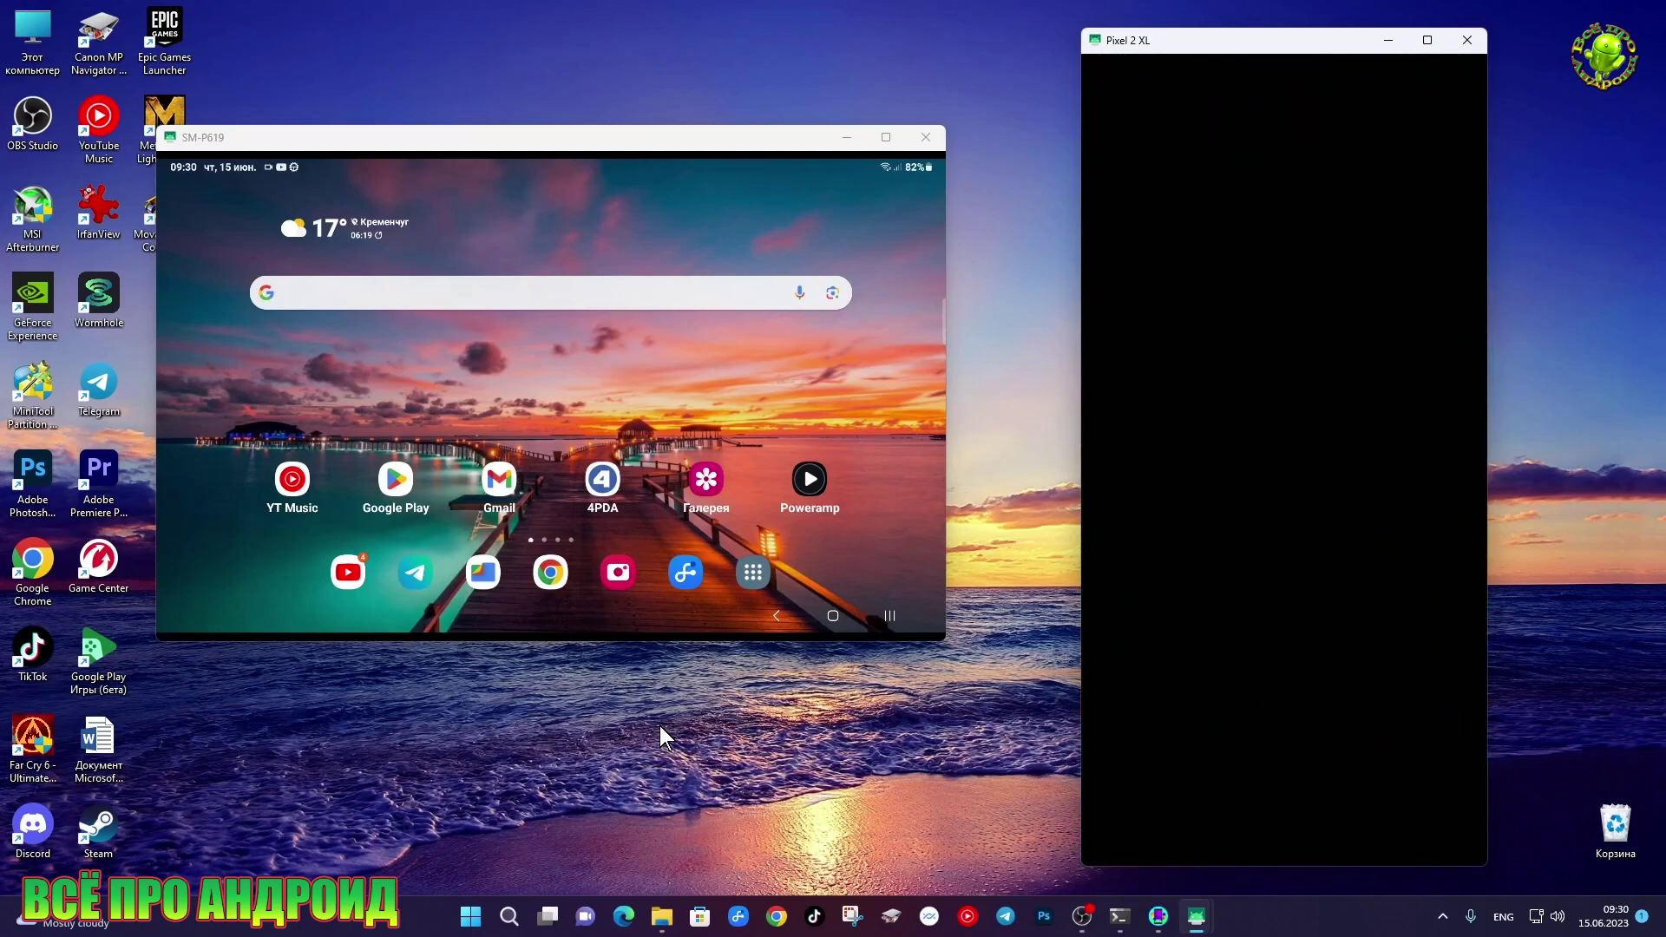
click(356, 569)
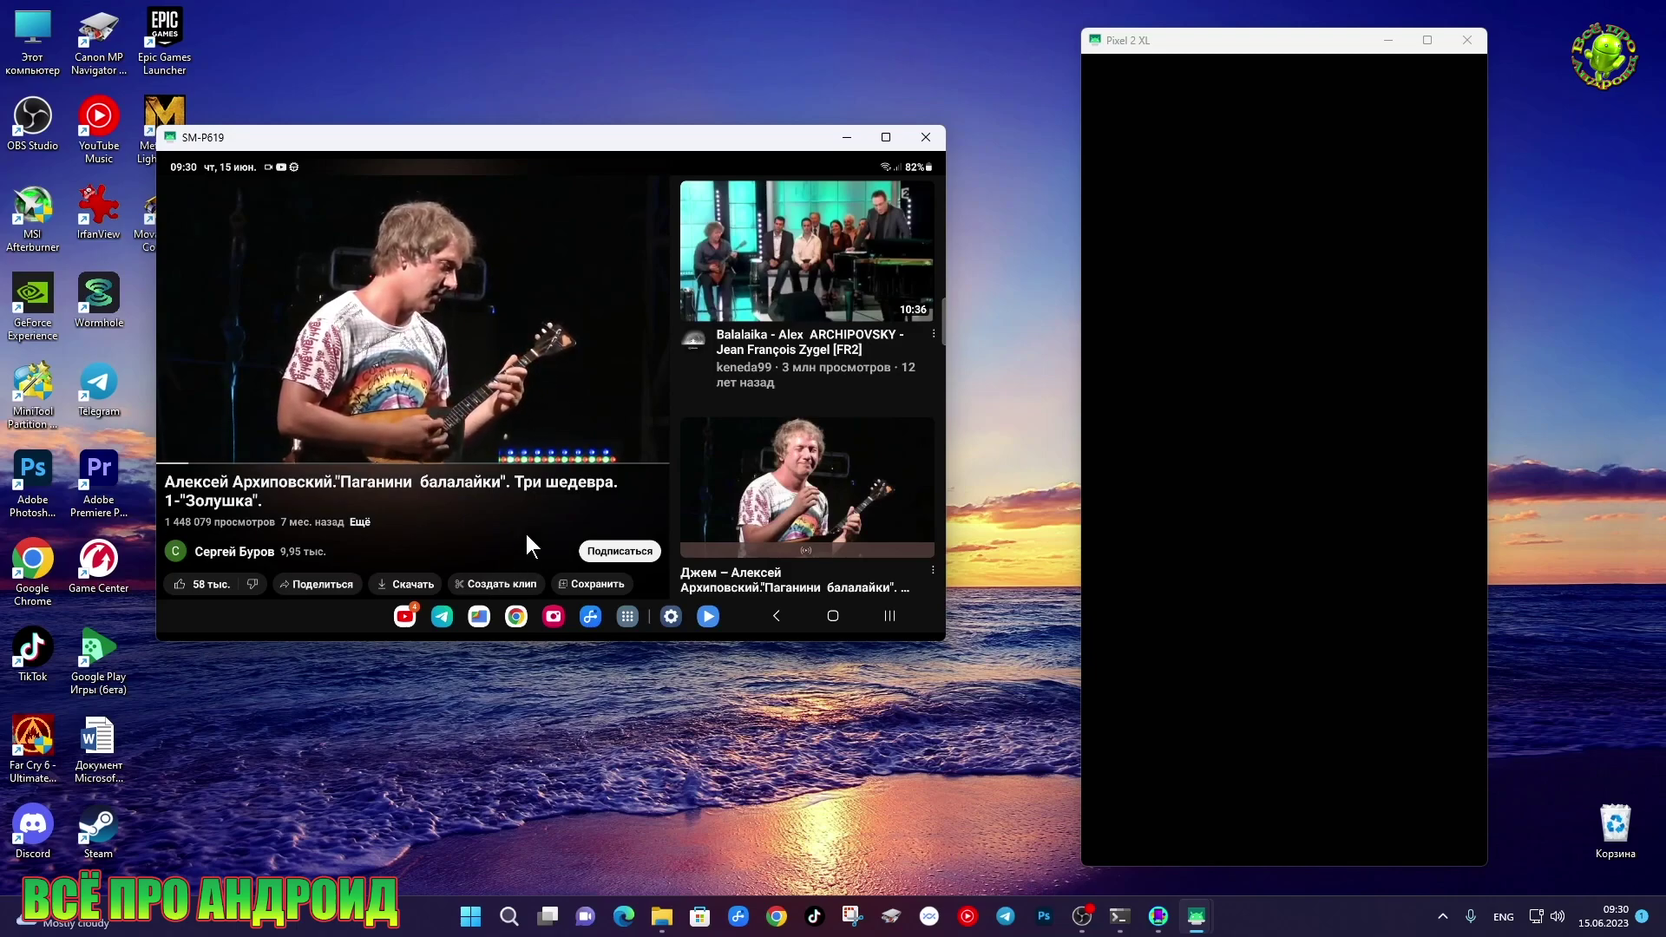
click(416, 378)
click(414, 321)
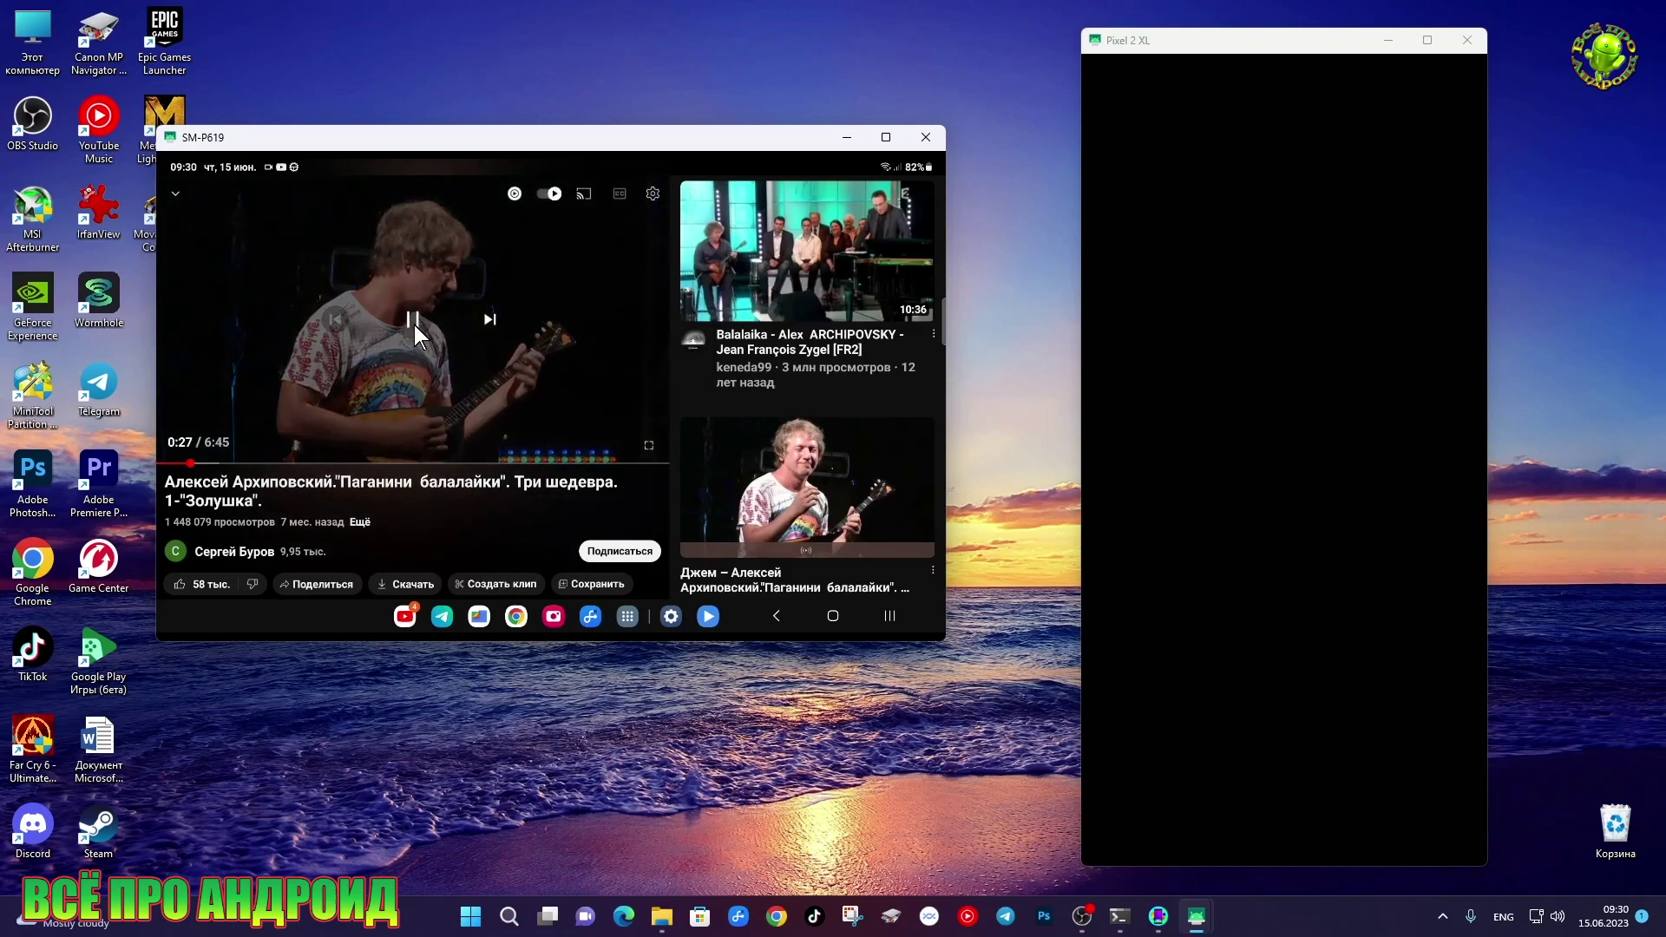
click(1239, 334)
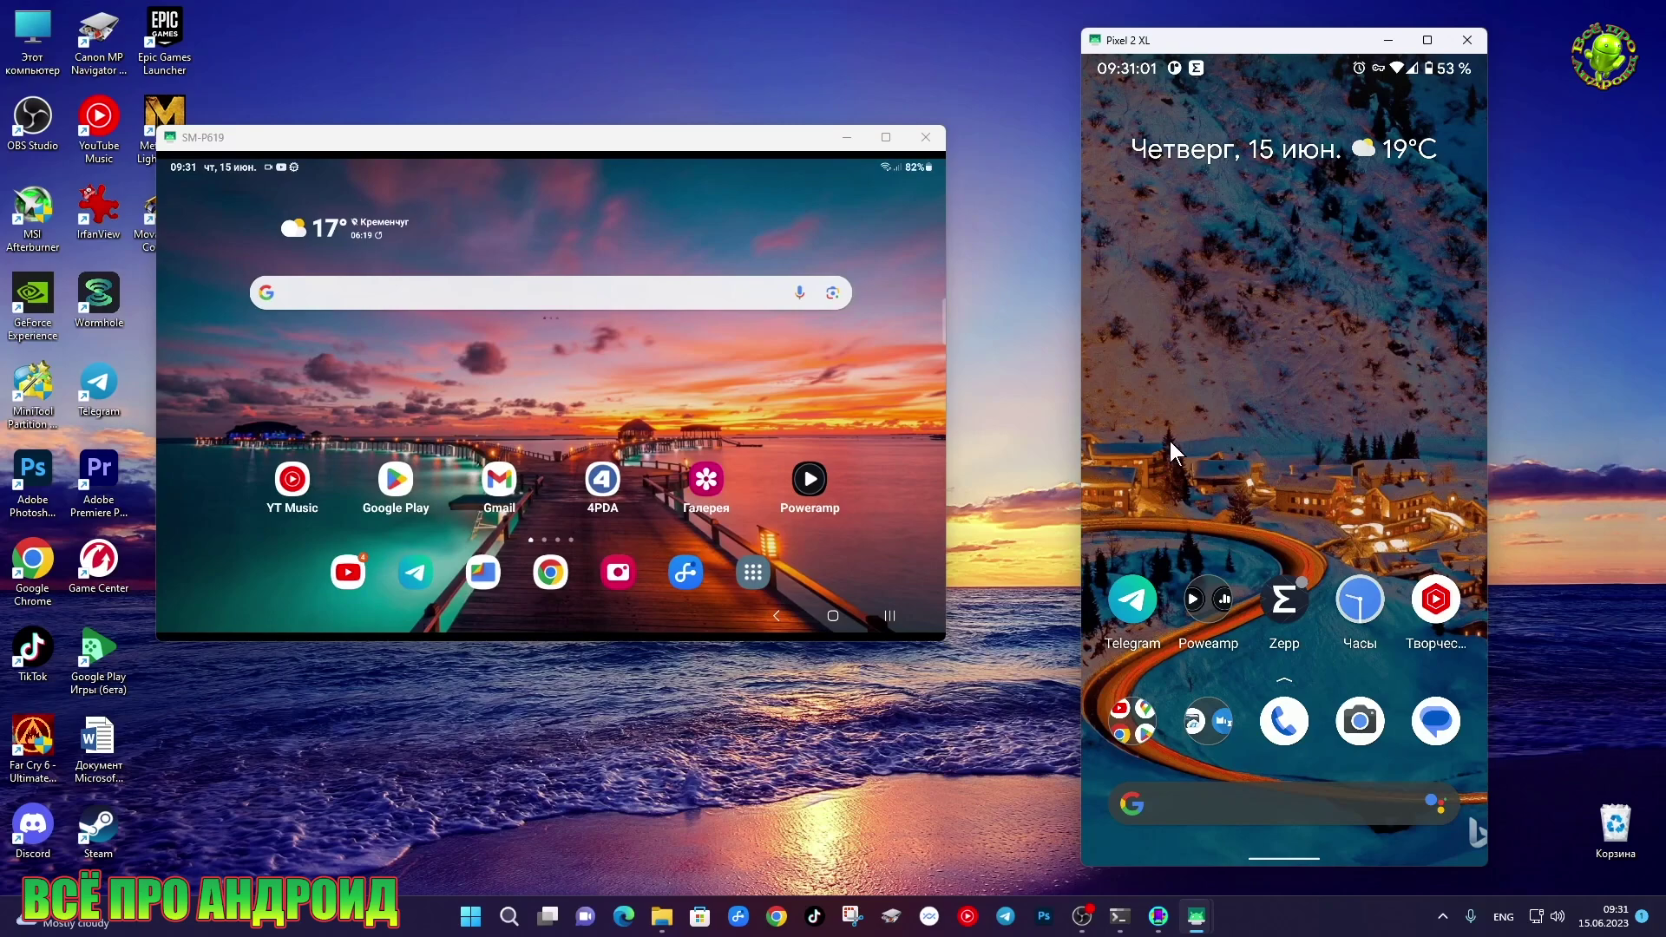
Swipe the tablet home screen, then close the SM-P619 and Pixel 2 XL mirror windows
scroll(1168, 437, down, 3)
drag(678, 392, 481, 355)
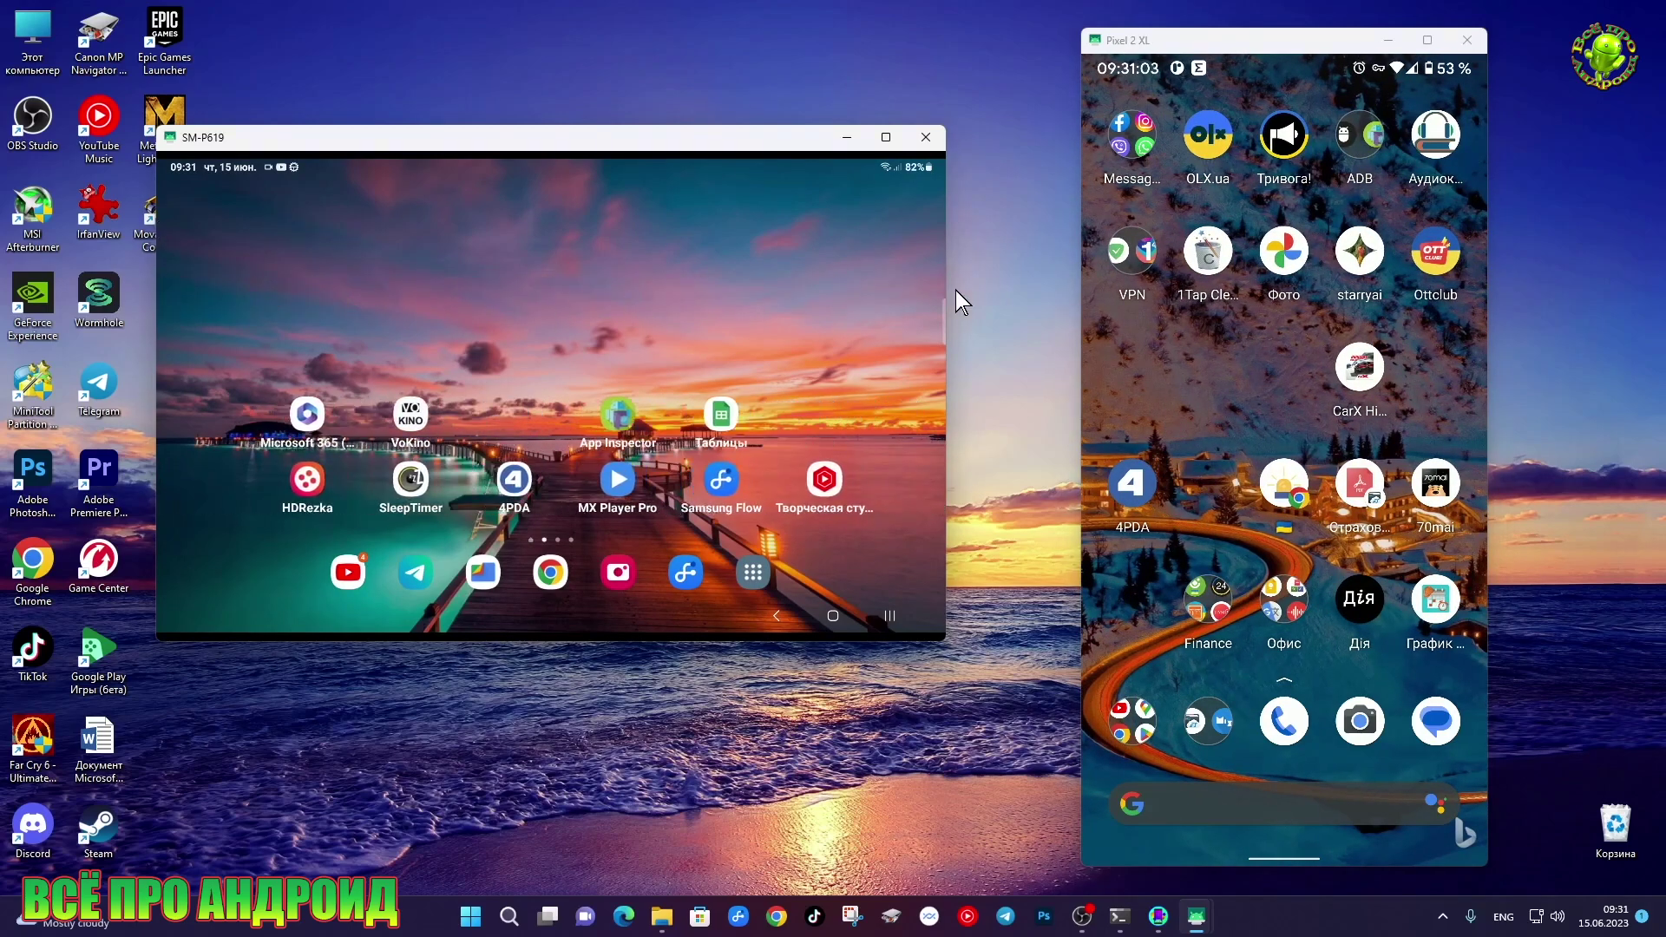
scroll(1459, 361, up, 3)
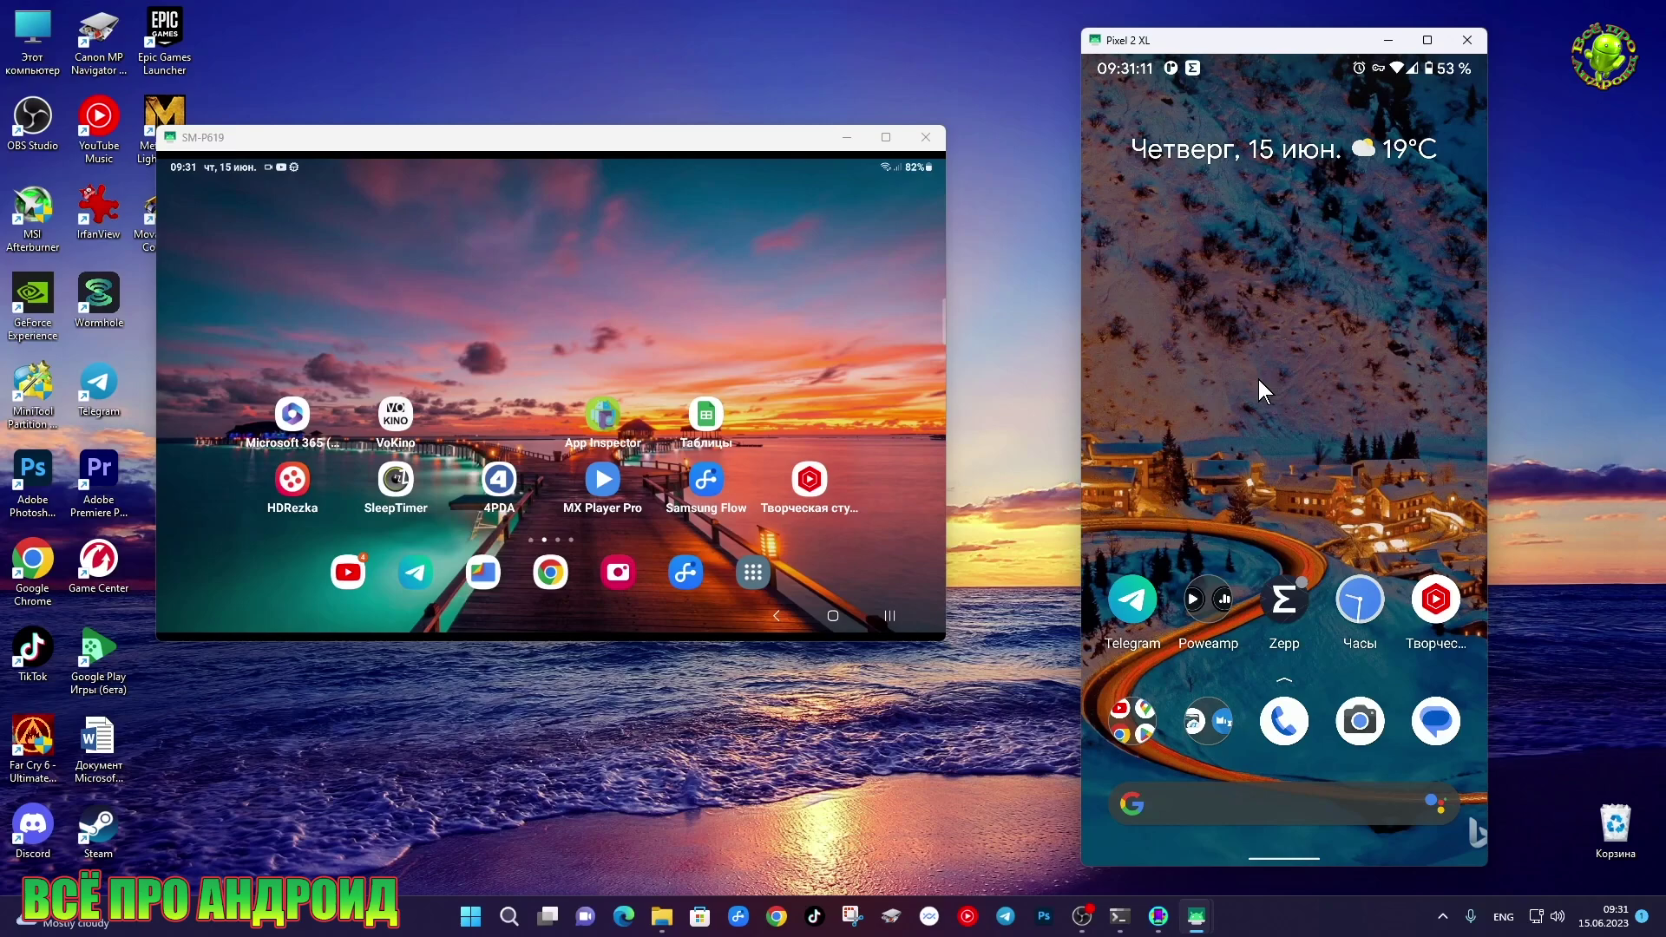
drag(757, 645, 757, 634)
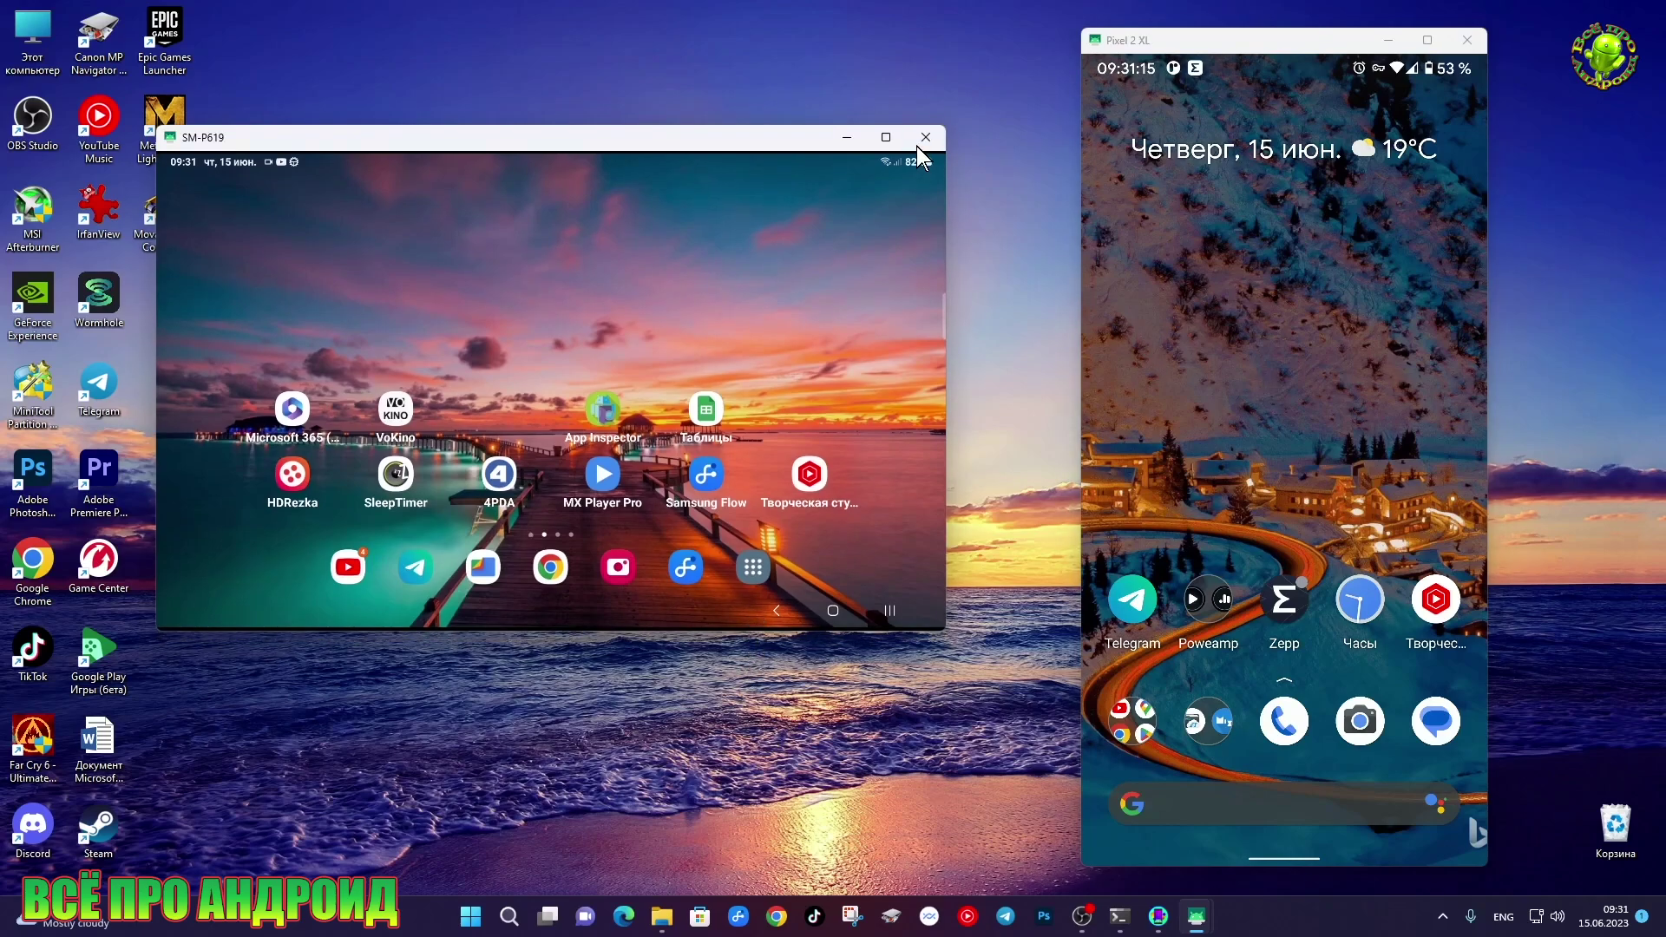
click(918, 145)
click(1467, 45)
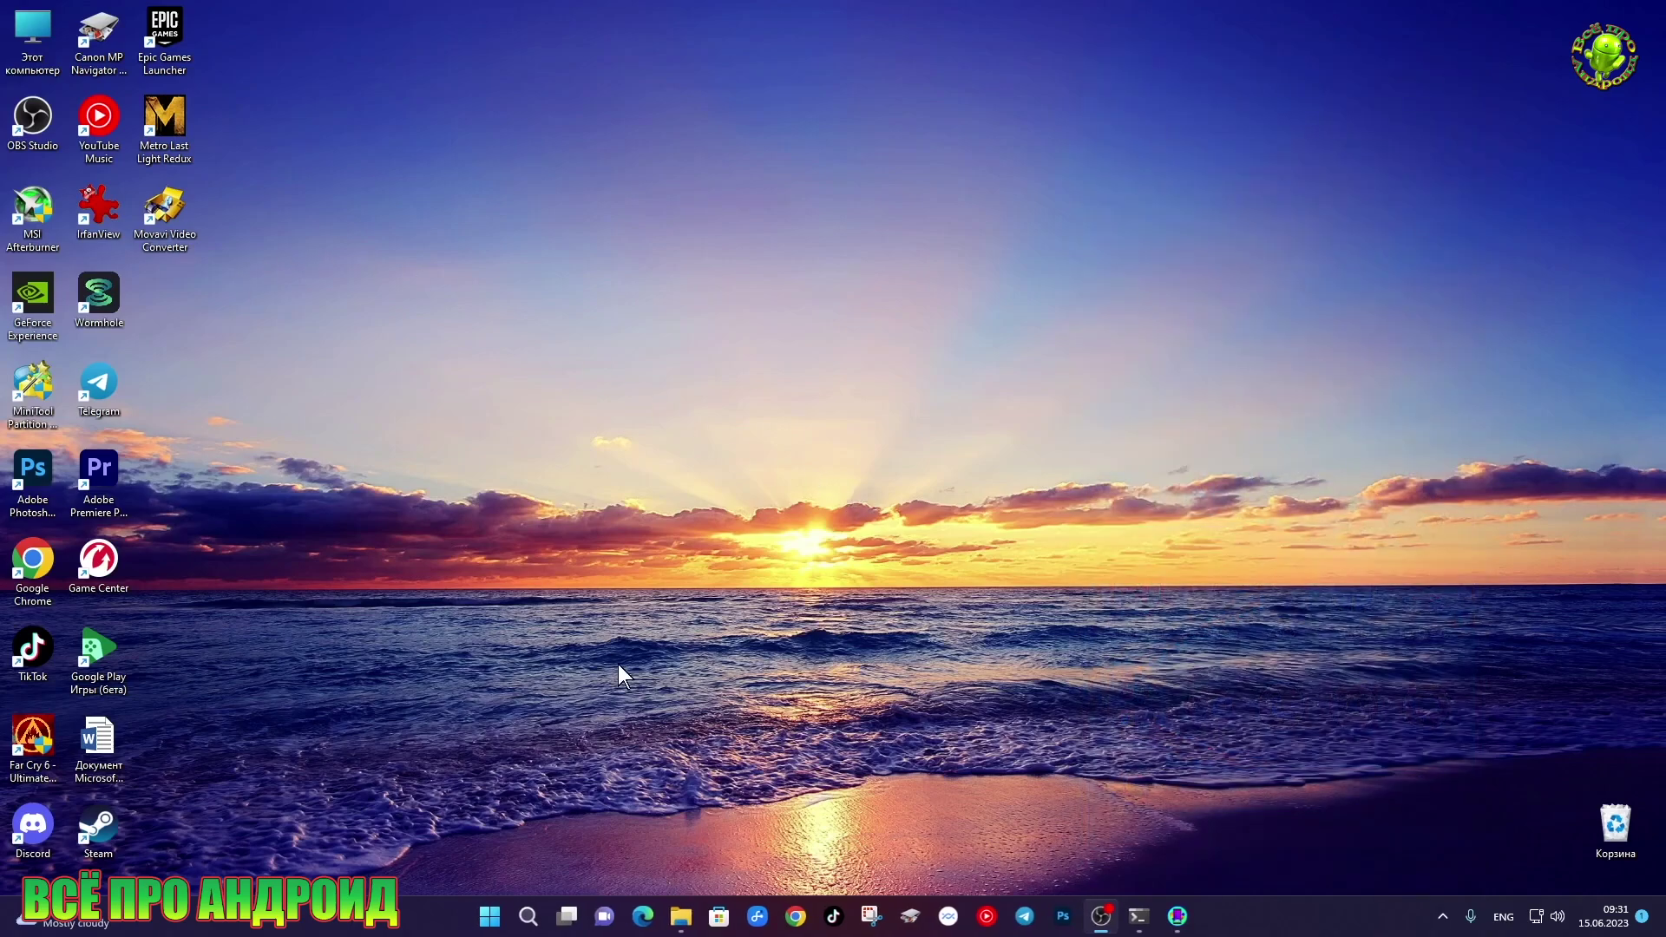
Relaunch guiscrcpy-PyQt5-x64.exe from Explorer and start scrcpy for Pixel_2_XL
click(680, 916)
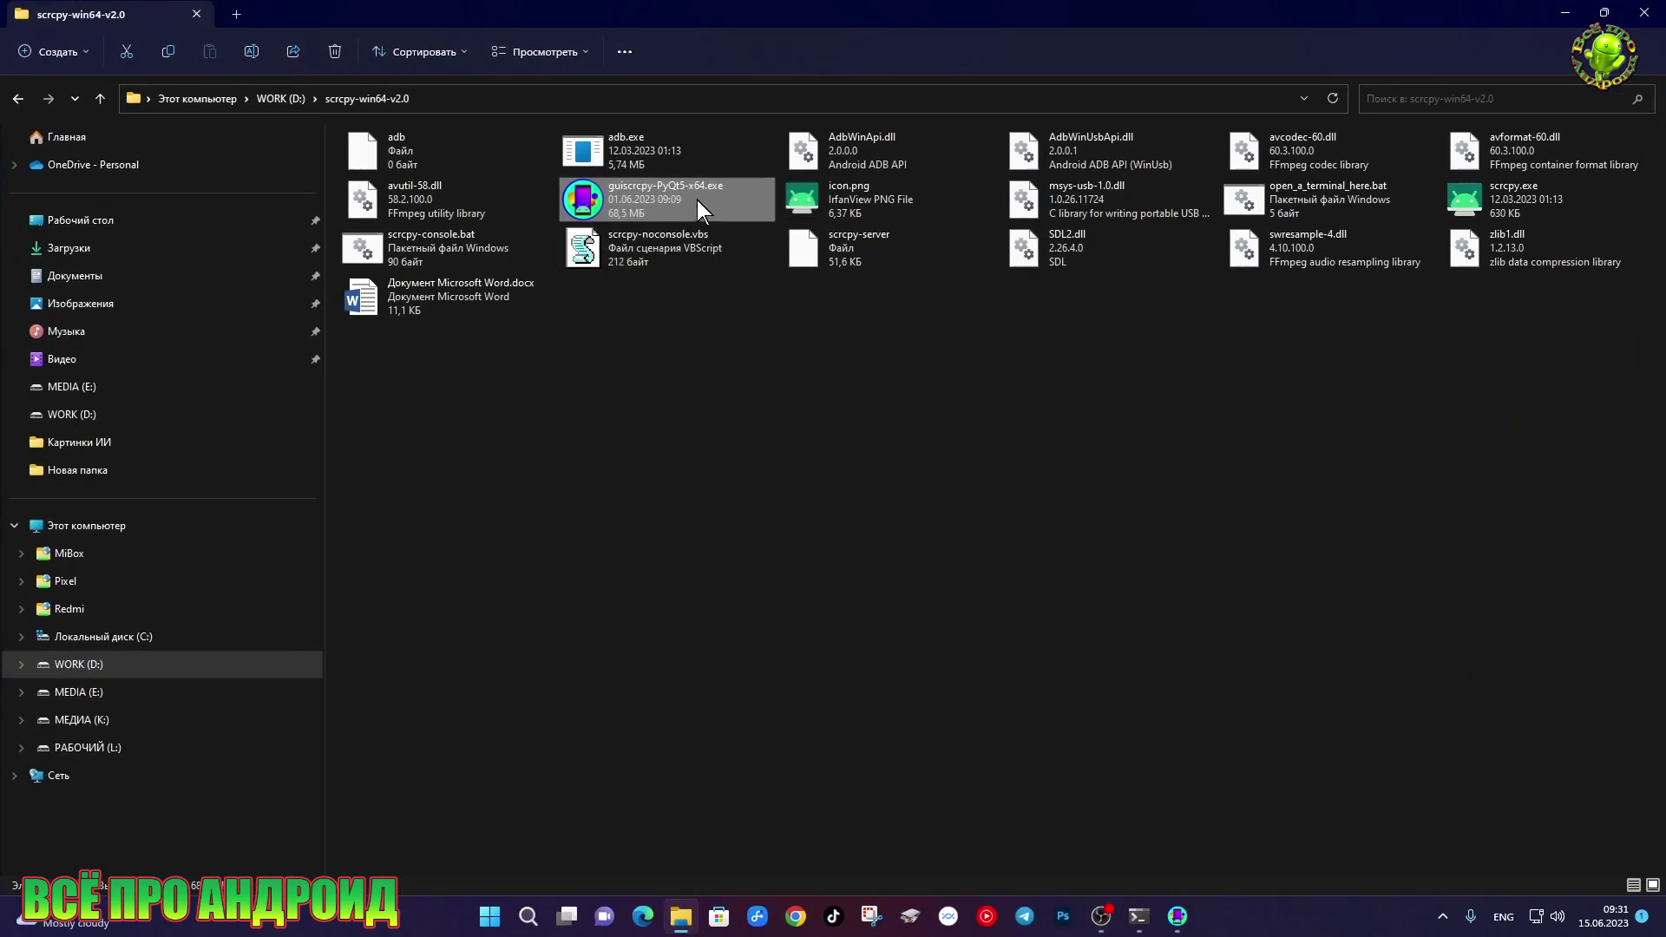
double_click(696, 200)
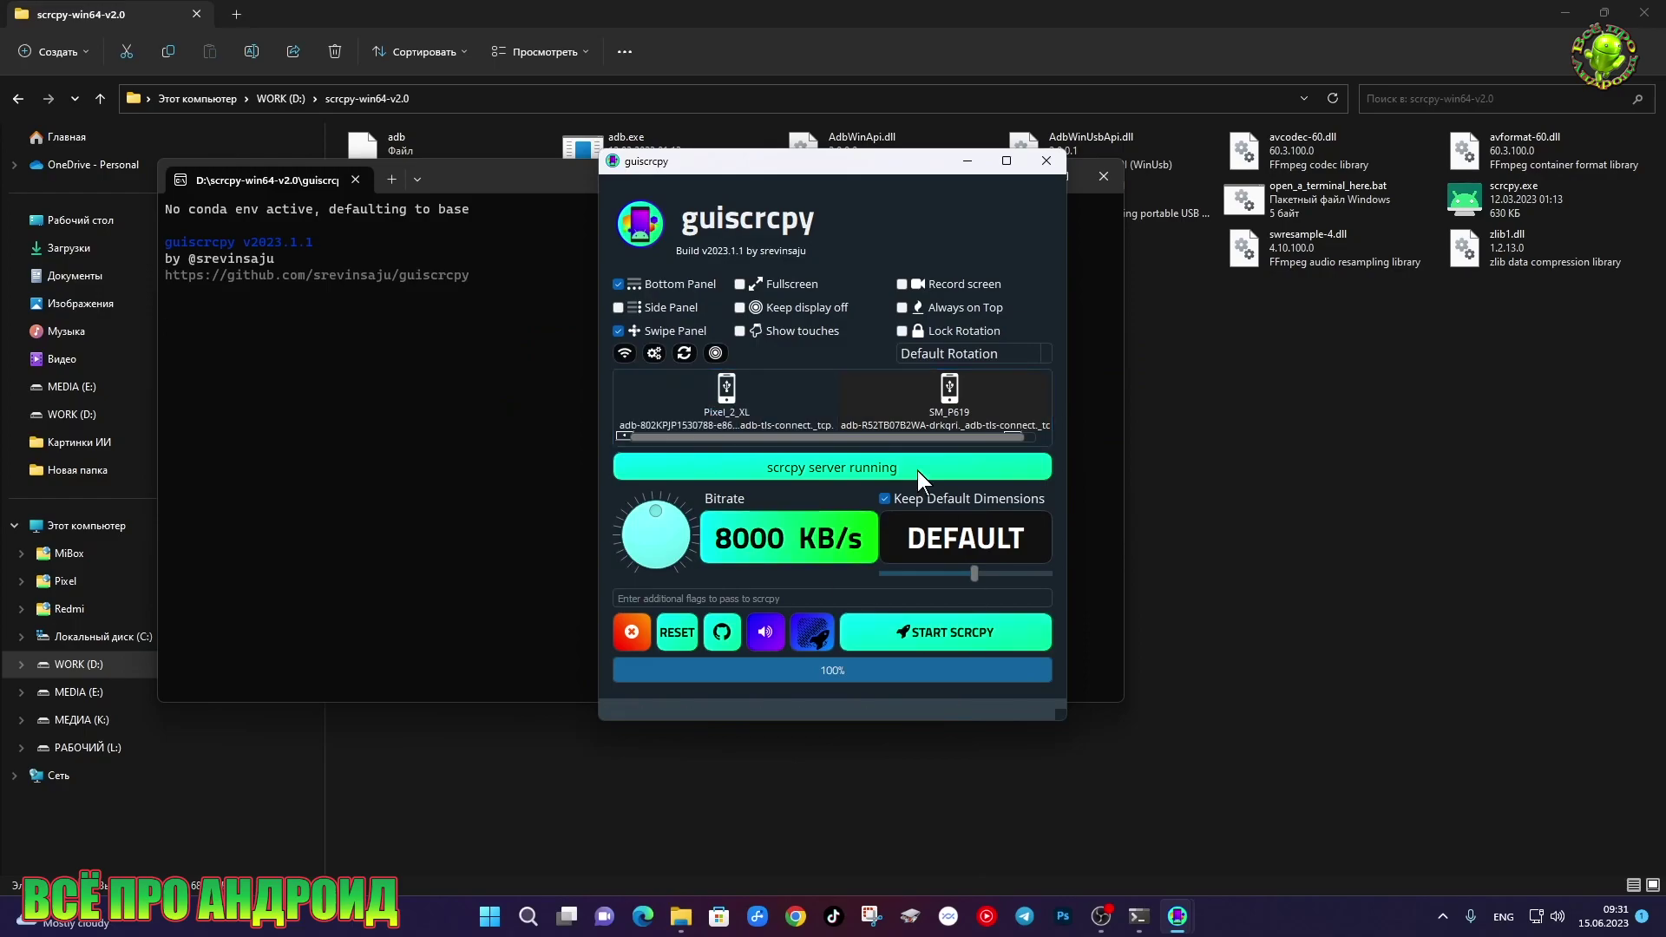
right_click(758, 401)
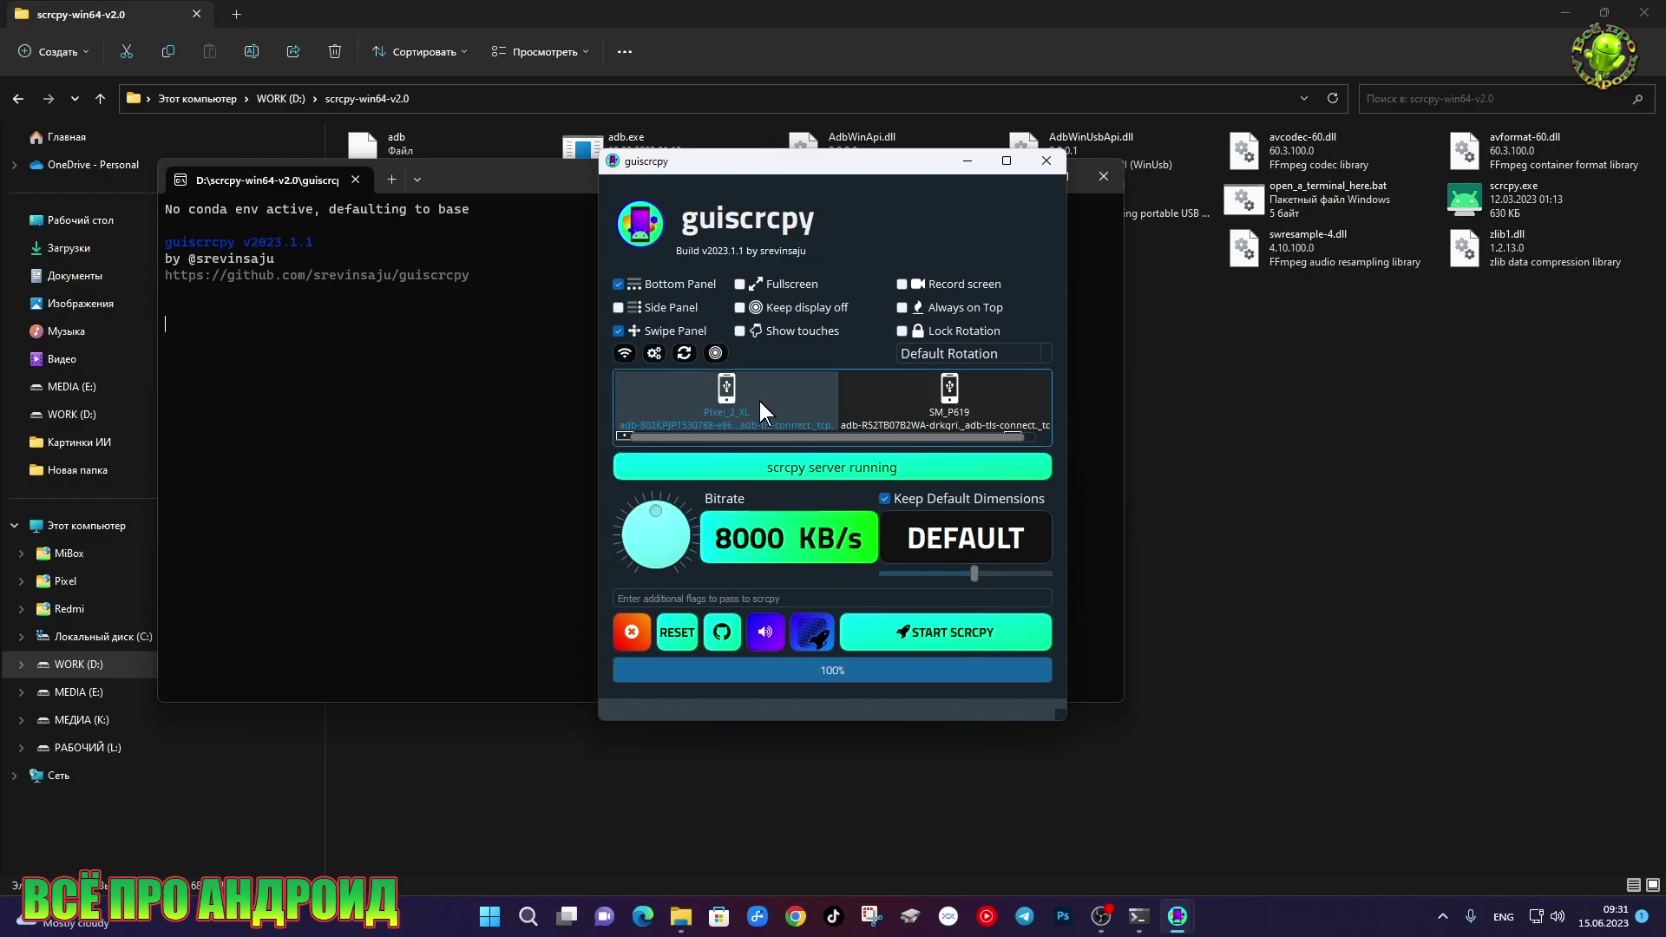
click(918, 632)
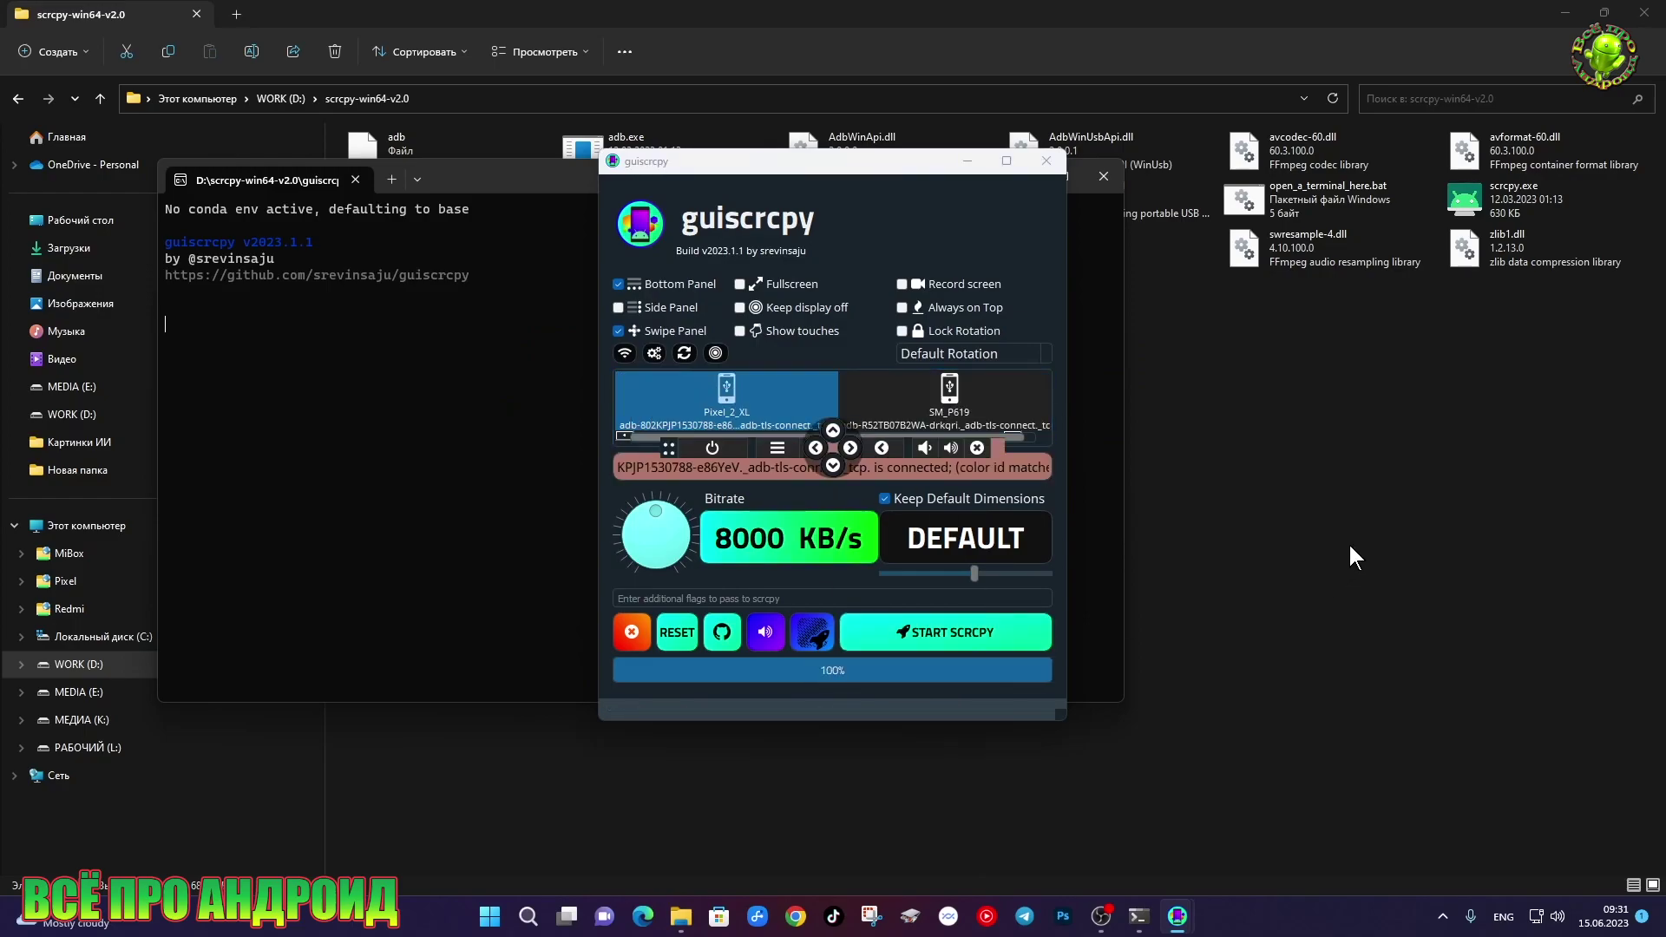